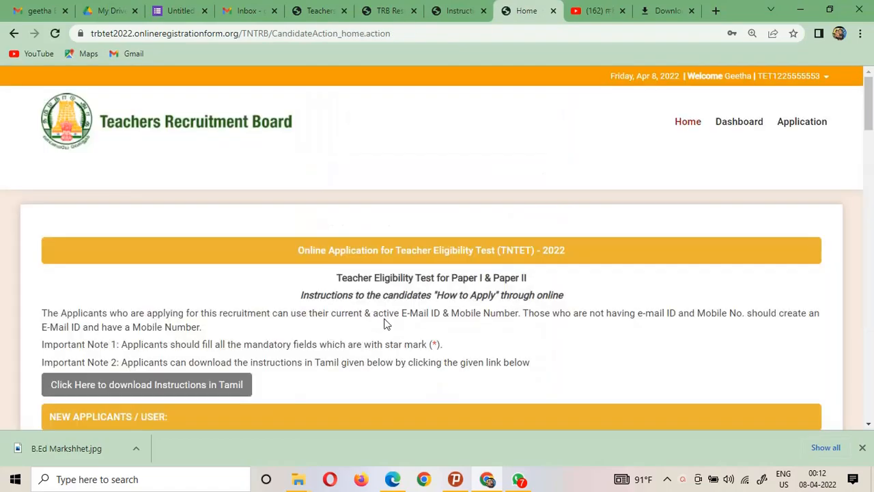
Agree to abide by the application instructions and continue to the personal details form
scroll(386, 320, down, 3)
scroll(386, 319, down, 20)
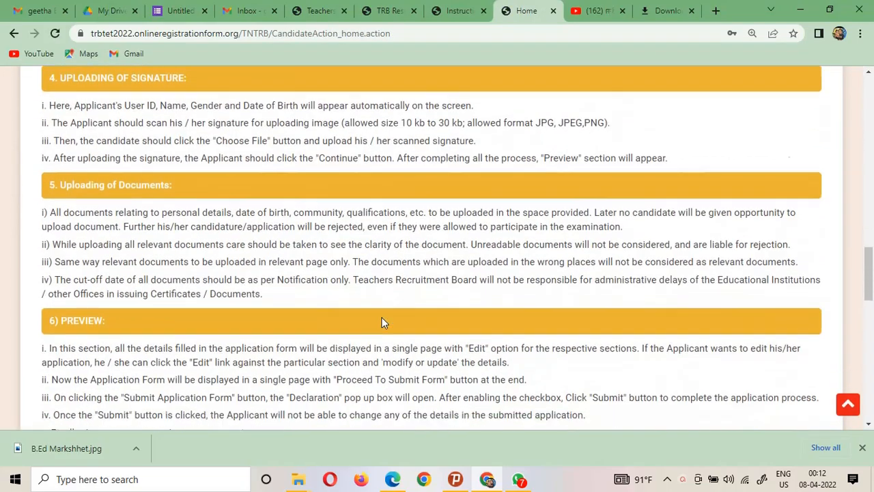
scroll(382, 323, down, 5)
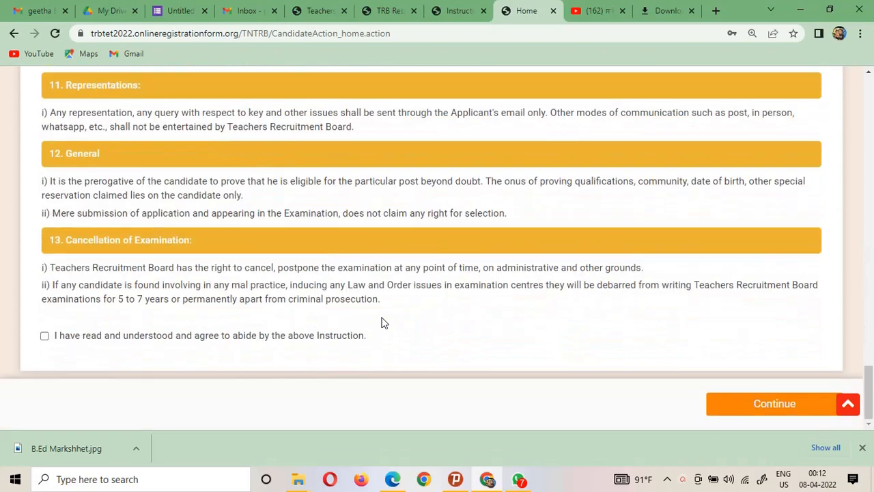
click(44, 336)
click(775, 403)
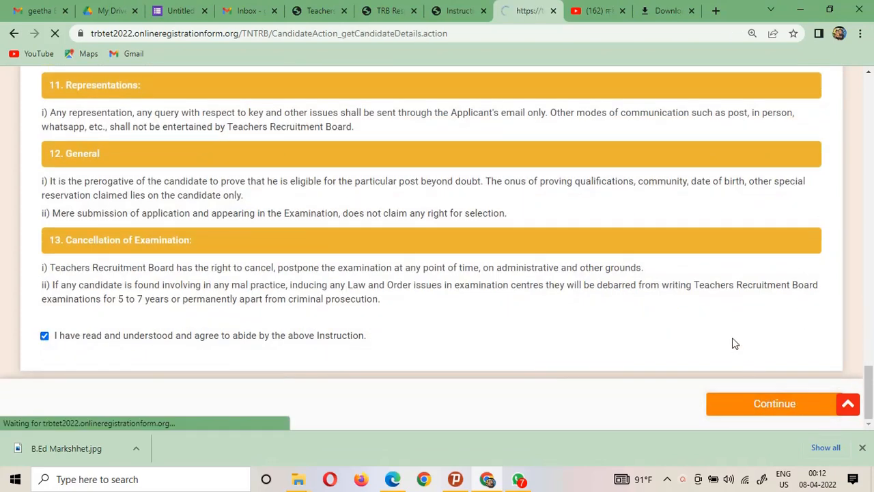
Review the prefilled personal and address details, then save them and continue to the educational qualifications
scroll(168, 221, down, 3)
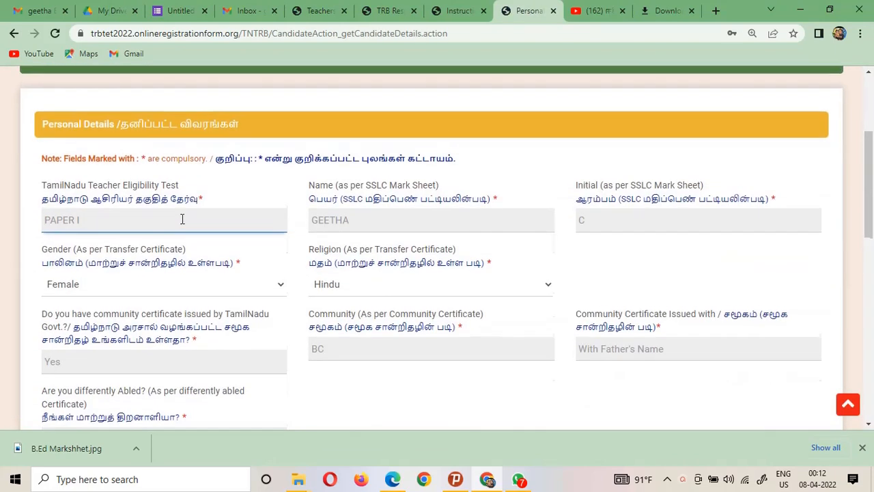
scroll(181, 218, up, 2)
scroll(177, 160, down, 2)
scroll(205, 205, down, 10)
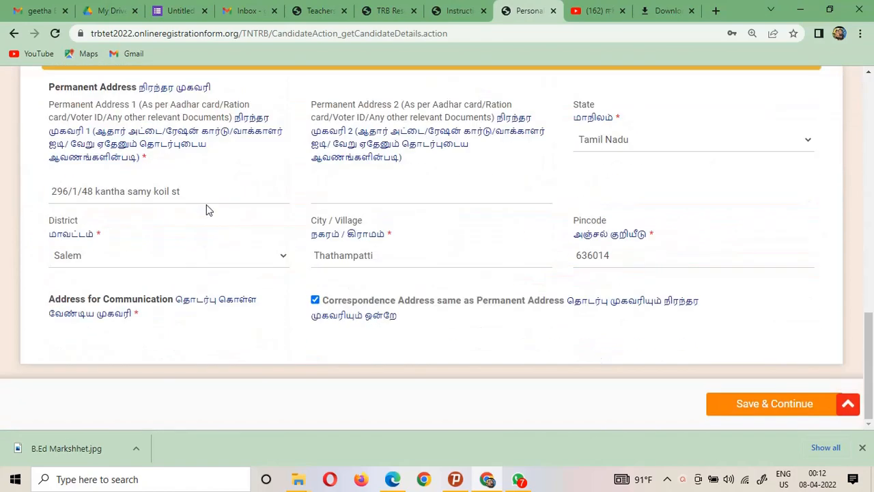
click(770, 414)
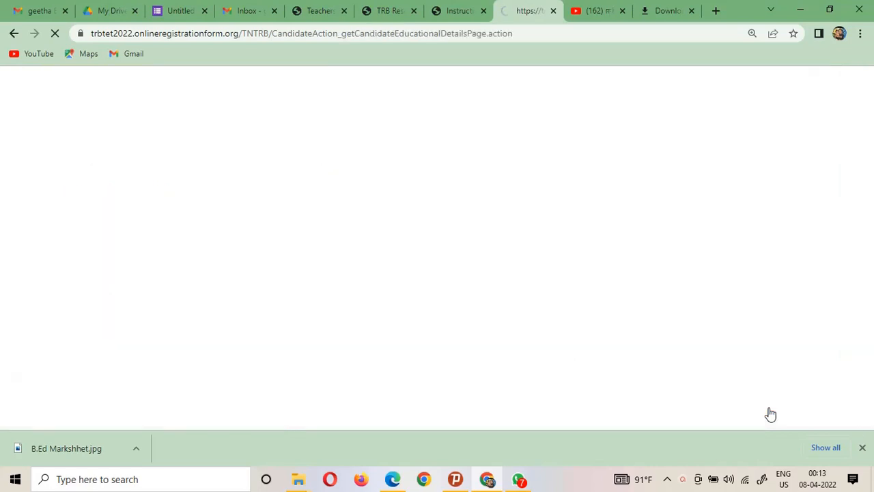
Review the educational qualification, question paper medium and optional language entries, then save them and continue to the photo upload
scroll(405, 269, down, 4)
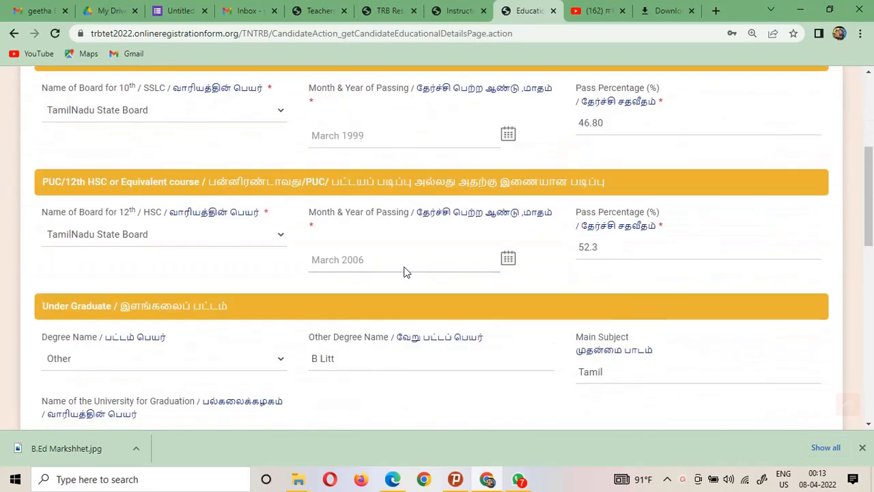
scroll(405, 272, down, 5)
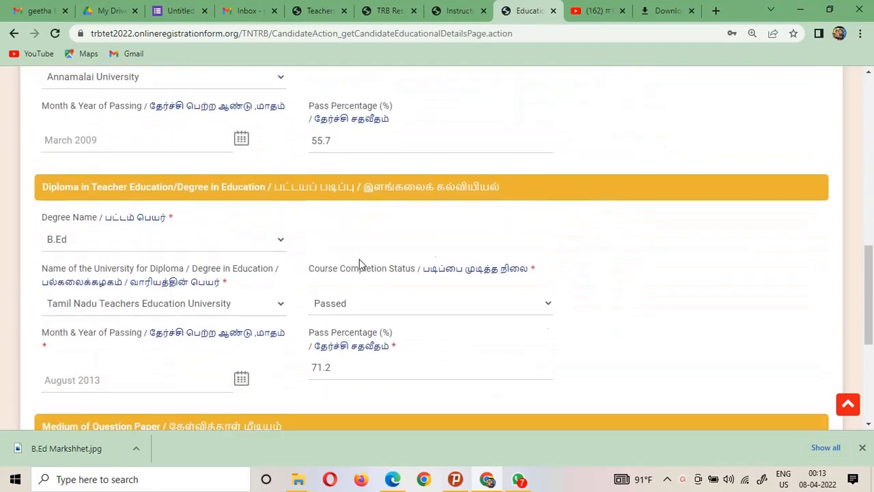
scroll(360, 263, down, 4)
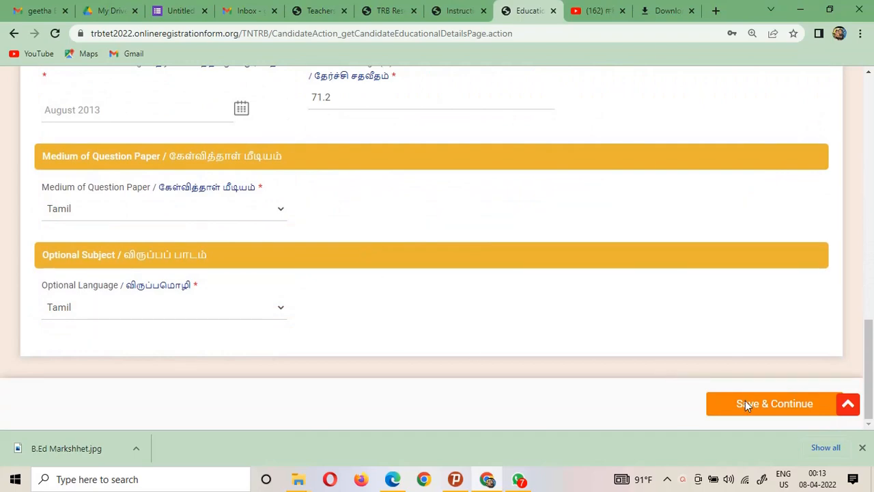
click(745, 404)
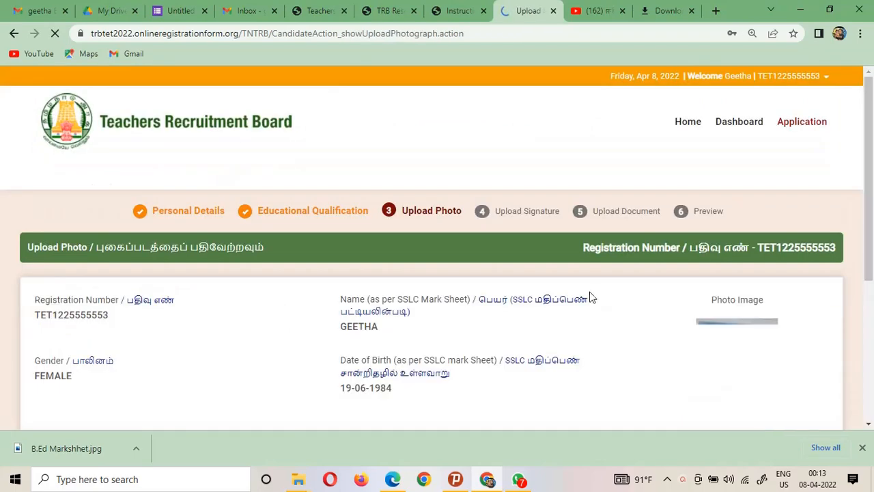
Check the applicant's uploaded photo and its file requirements, then save and continue to the signature upload
scroll(590, 293, down, 2)
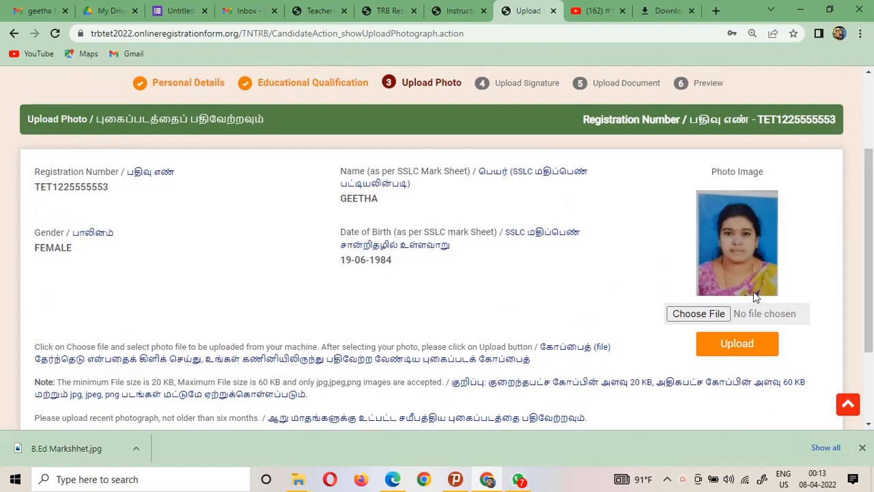
scroll(754, 298, down, 2)
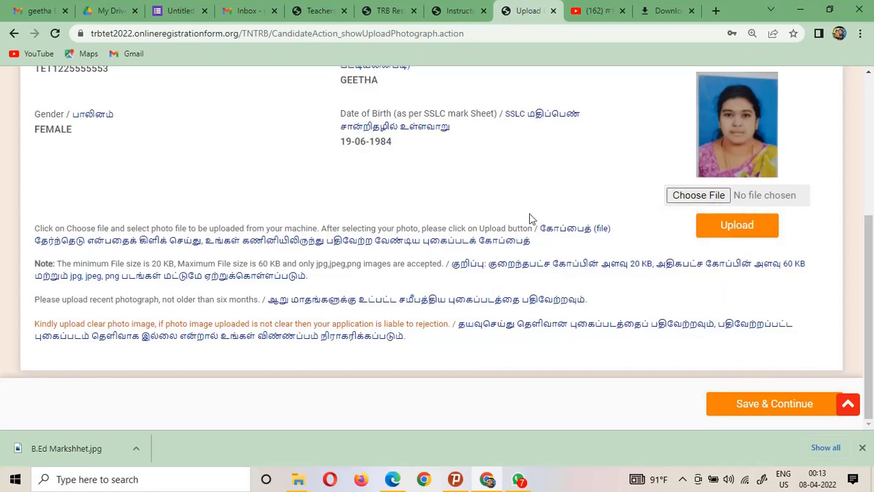
scroll(537, 228, up, 2)
scroll(595, 301, down, 2)
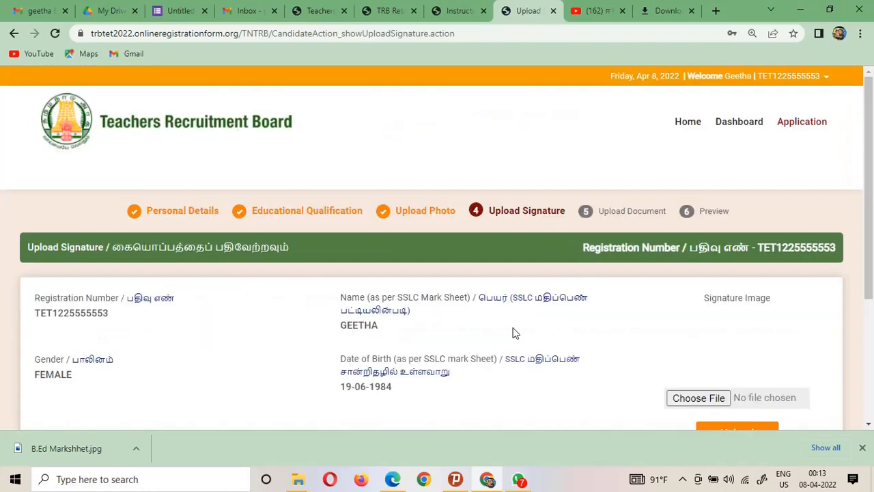
Upload the JPG file whose name ends in "signature" as the signature image, then save and continue to the document upload
scroll(513, 331, down, 2)
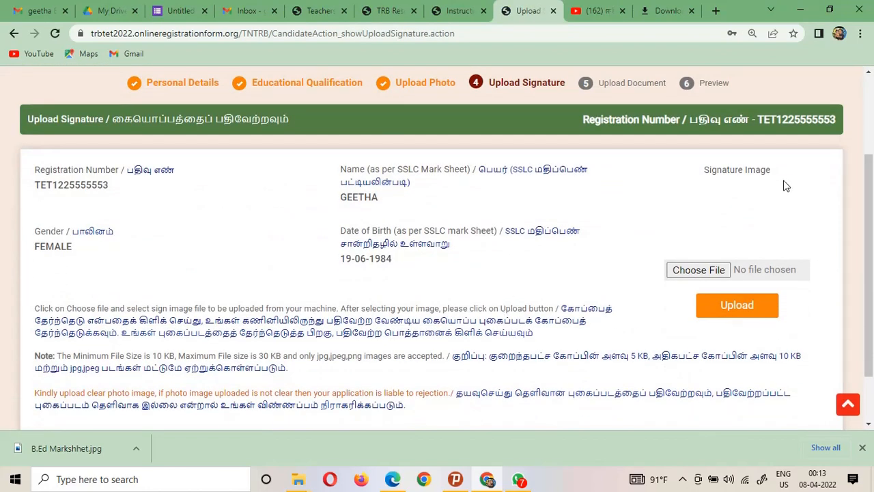
click(704, 271)
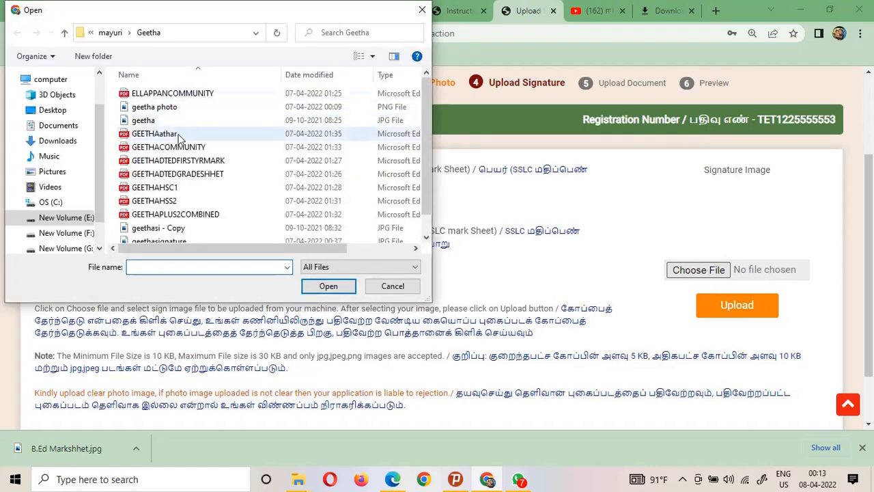
scroll(193, 204, down, 1)
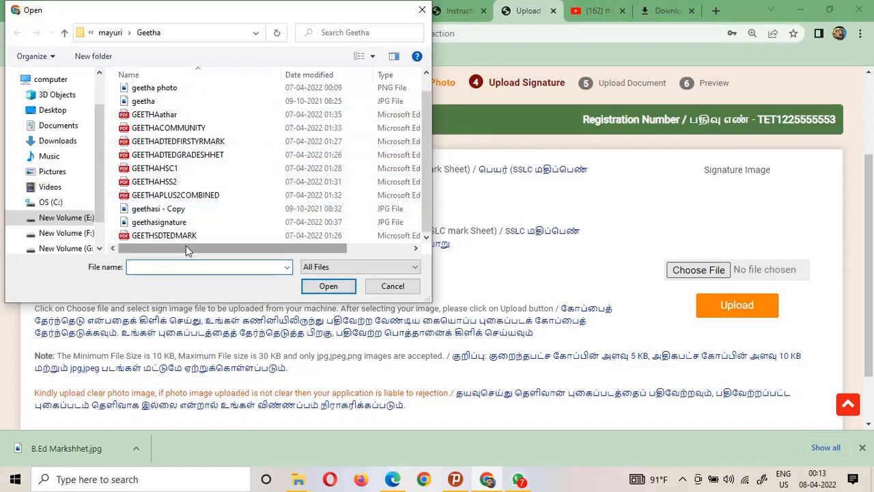
click(171, 225)
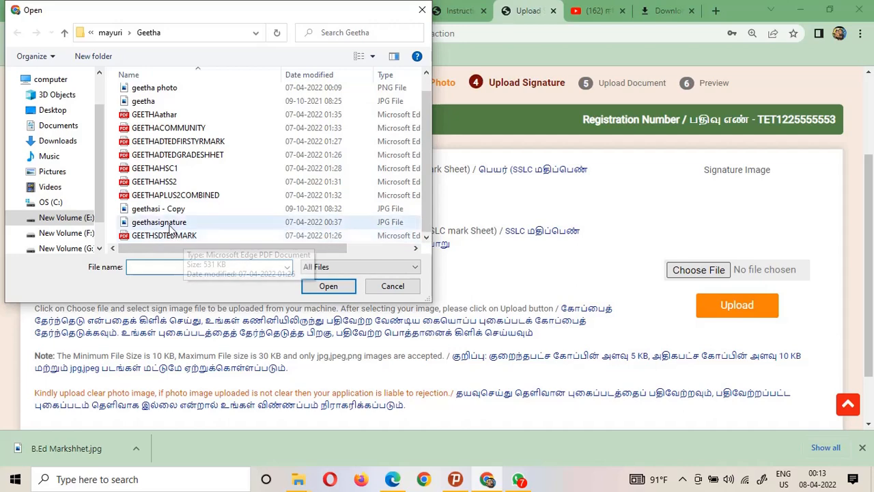
double_click(170, 228)
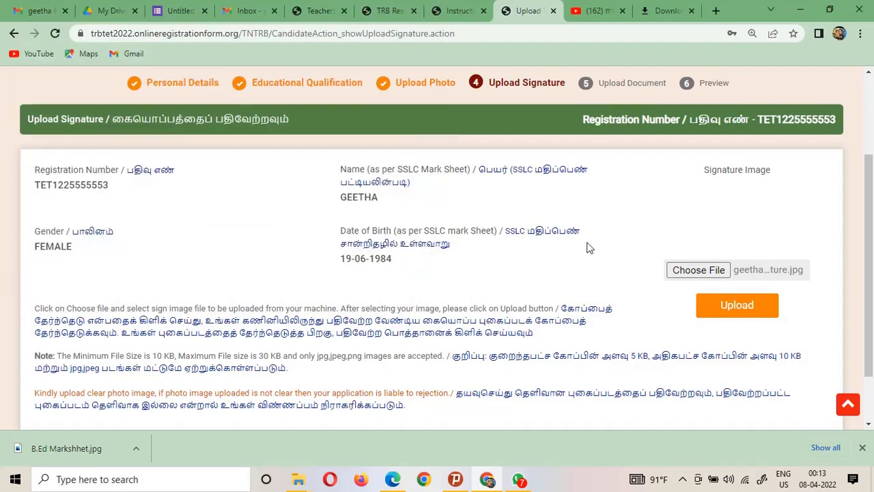
click(716, 310)
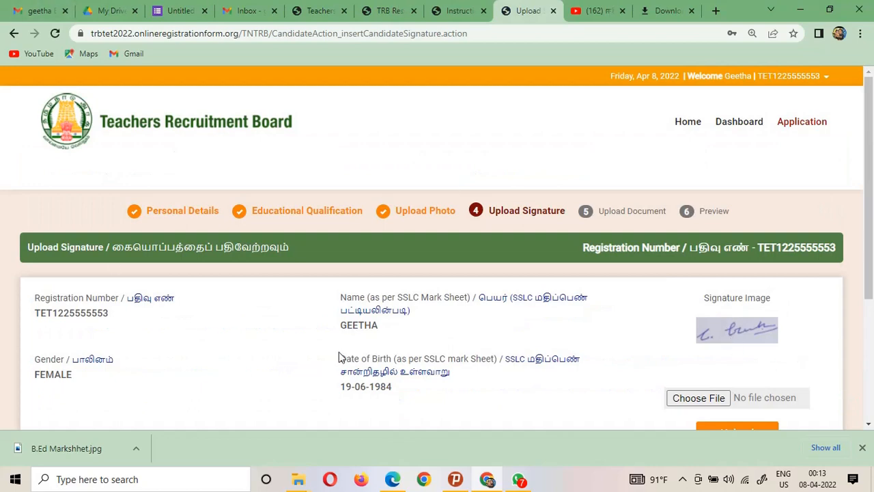
scroll(814, 356, down, 3)
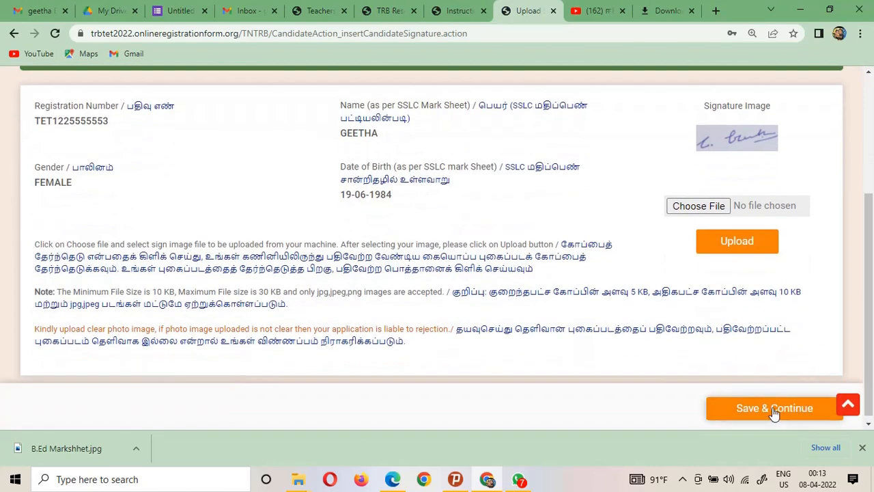
click(775, 409)
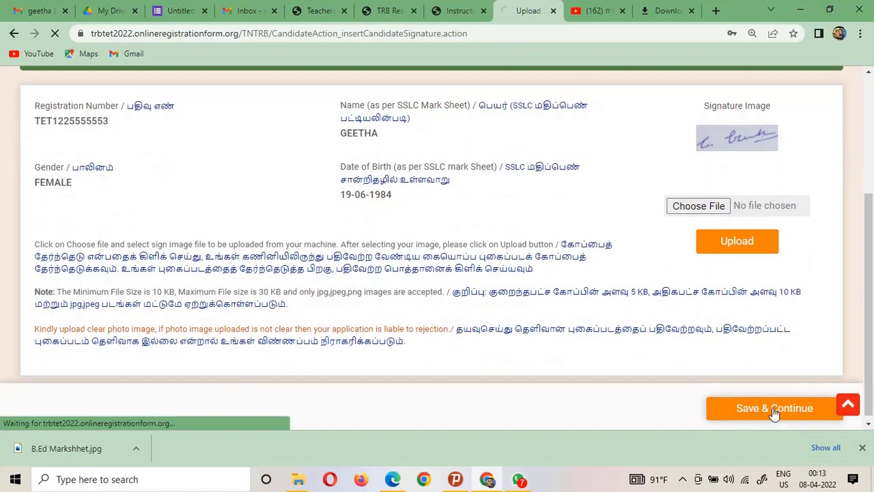
Upload the applicant's own community PDF as the Community Certificate, confirming that the selected file is correct
scroll(709, 335, down, 3)
scroll(709, 335, down, 3)
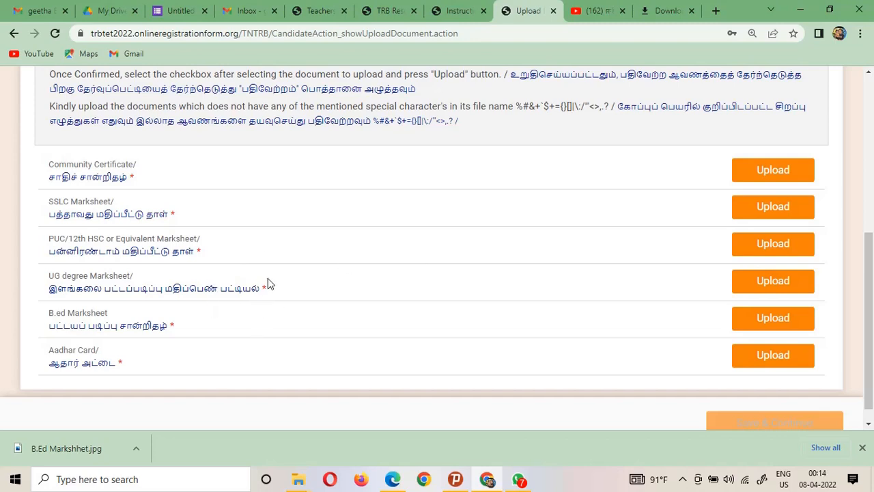
click(775, 172)
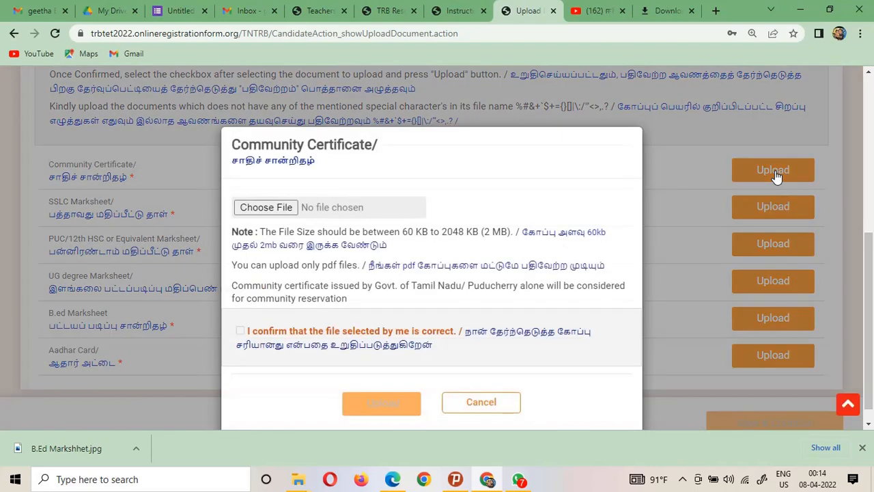
click(276, 213)
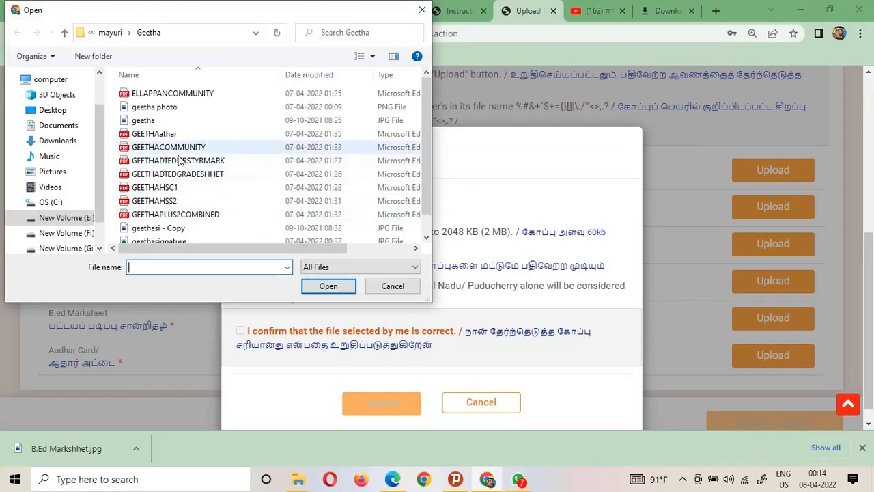
double_click(179, 149)
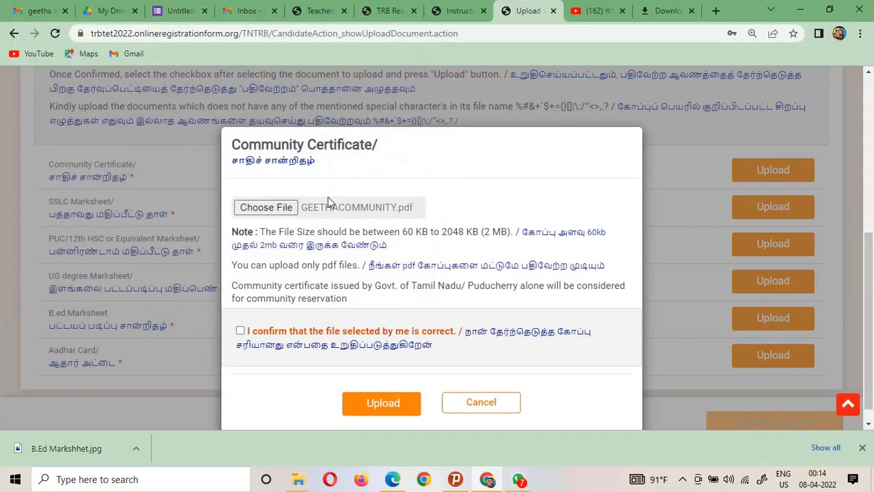
click(393, 403)
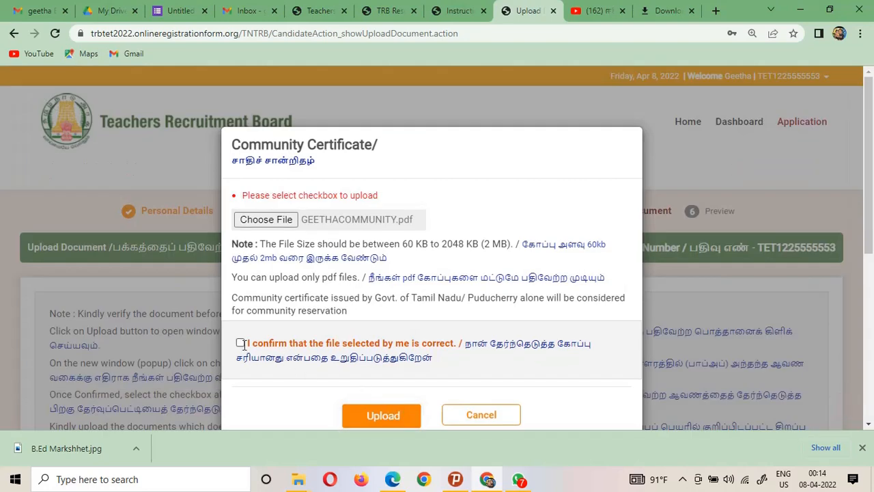
click(381, 416)
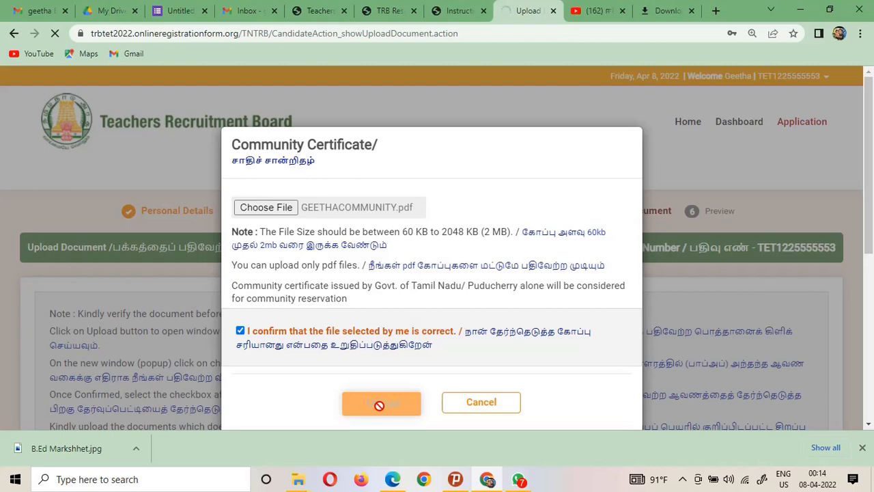
Open the file selection for the SSLC Marksheet upload and check the applicant's folder for the marksheet PDF
scroll(460, 314, down, 4)
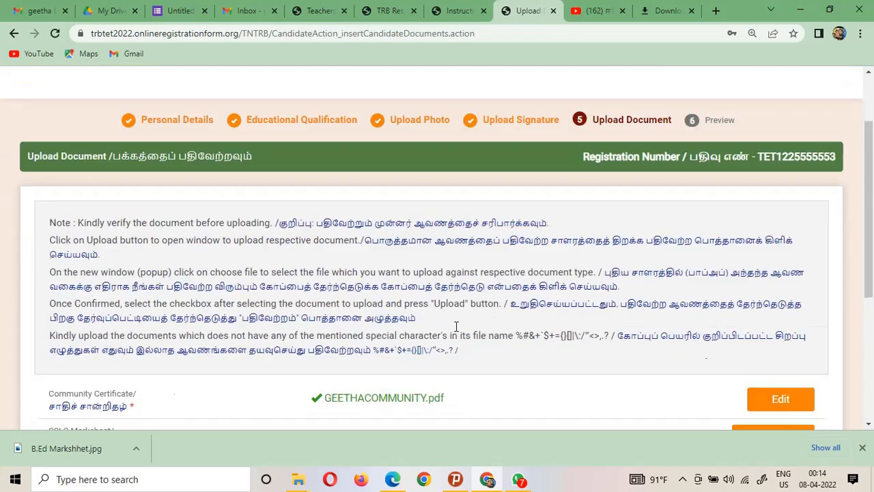
scroll(582, 308, down, 1)
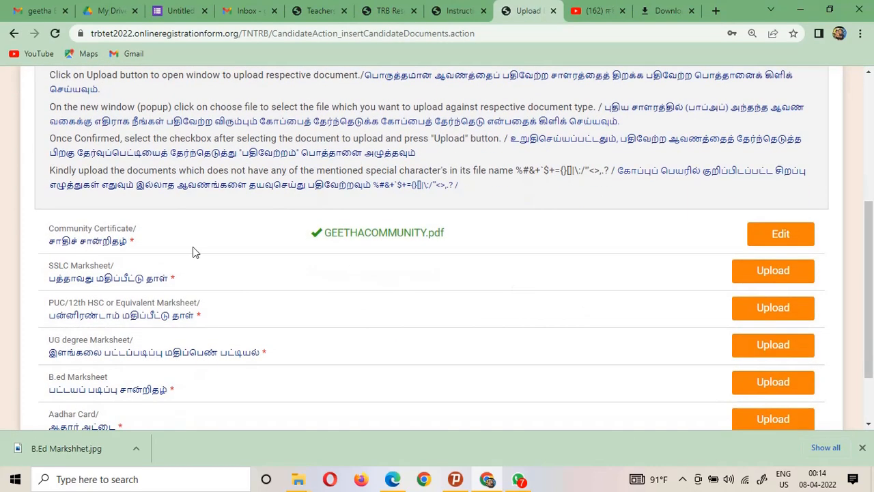
click(779, 277)
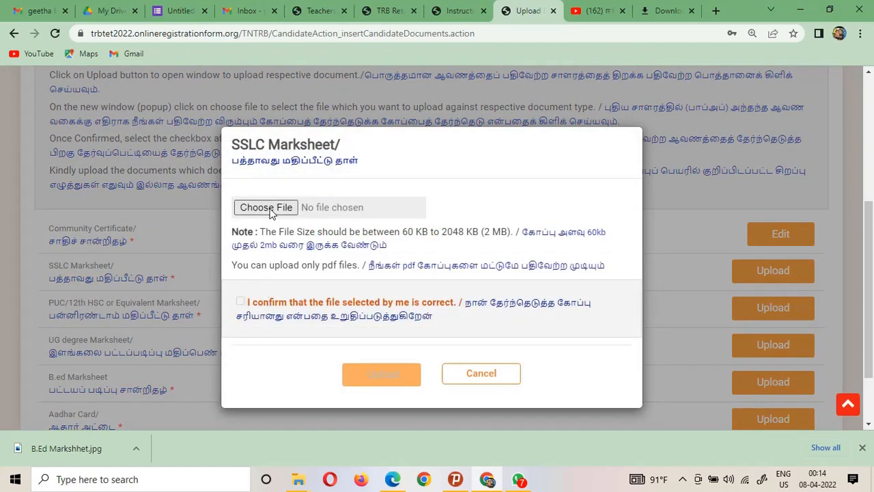
click(268, 209)
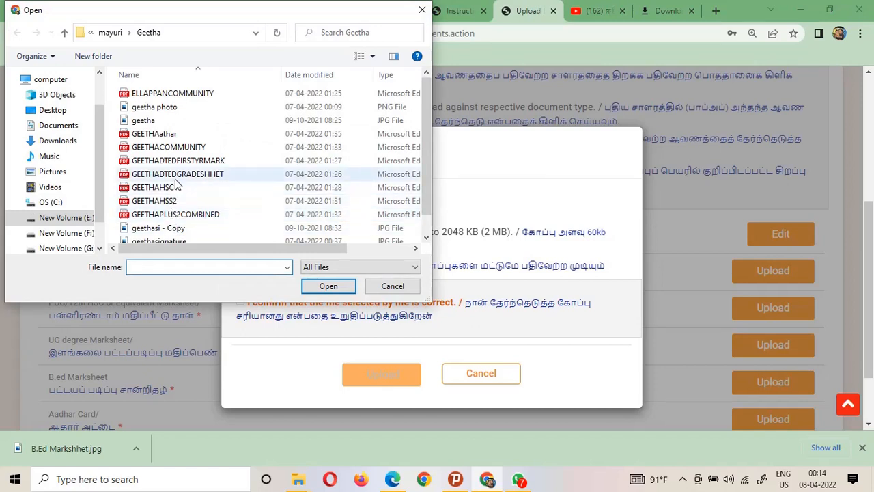
scroll(184, 164, down, 1)
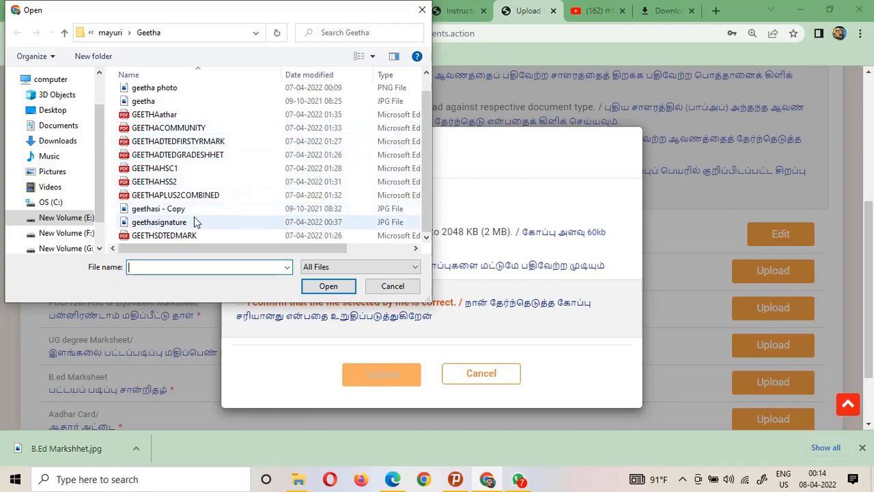
scroll(194, 223, up, 1)
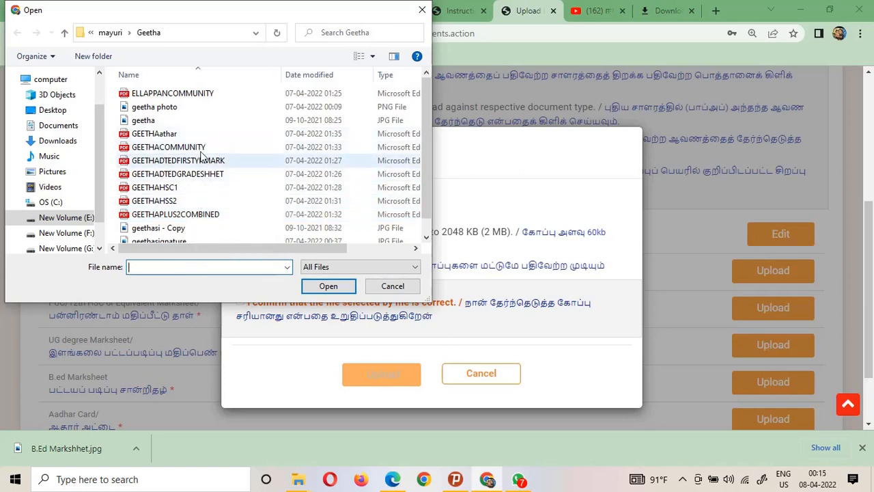
Look through the parent folder of the applicant's files on New Volume (E:) for the SSLC marksheet
click(65, 33)
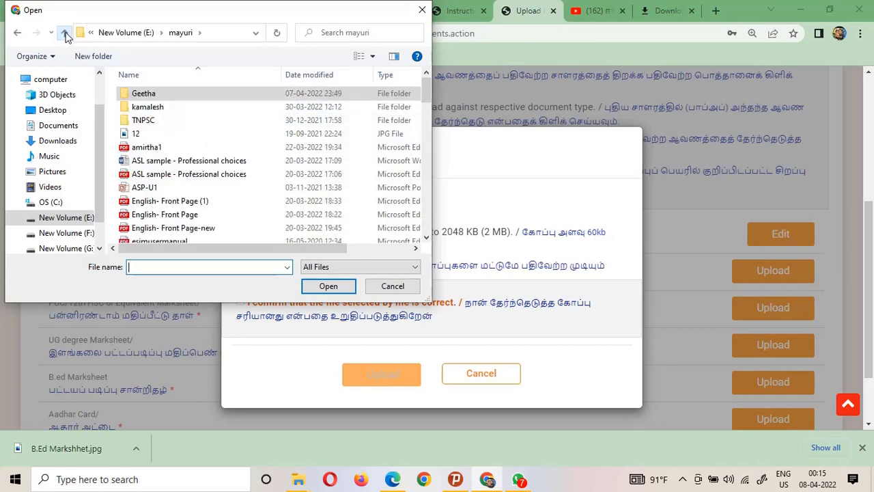
scroll(226, 169, down, 2)
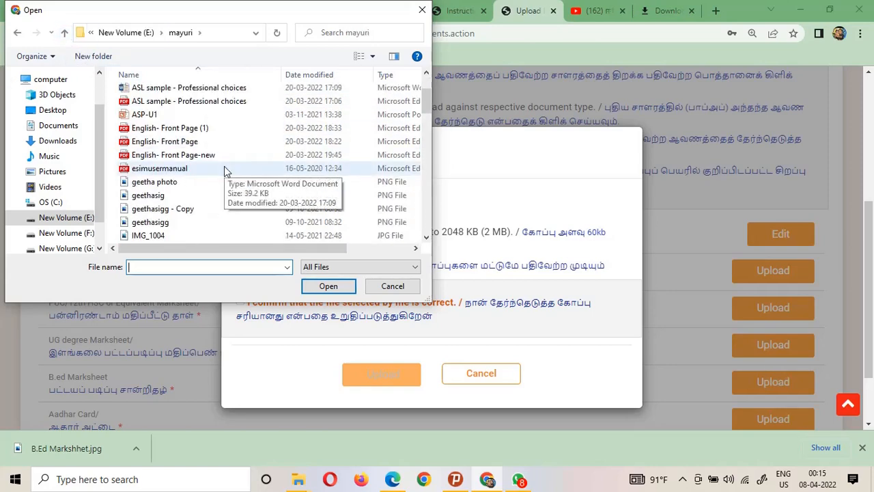
scroll(226, 169, down, 2)
scroll(226, 170, down, 5)
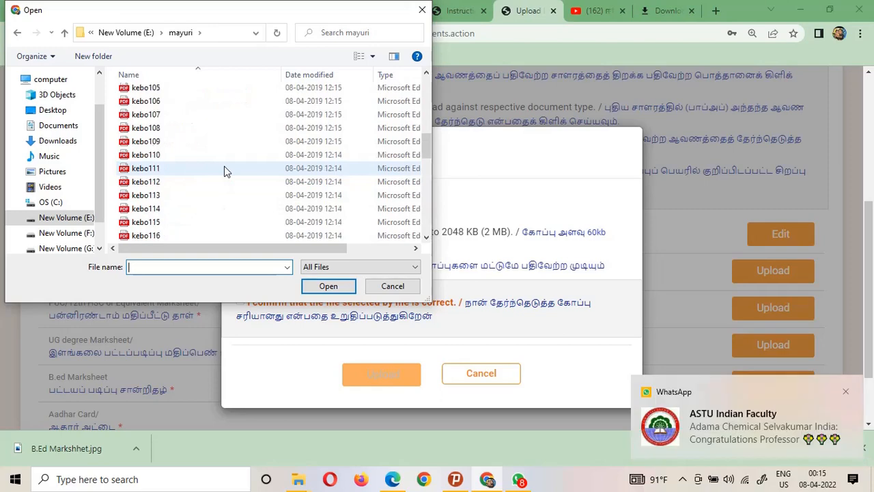
scroll(224, 166, up, 10)
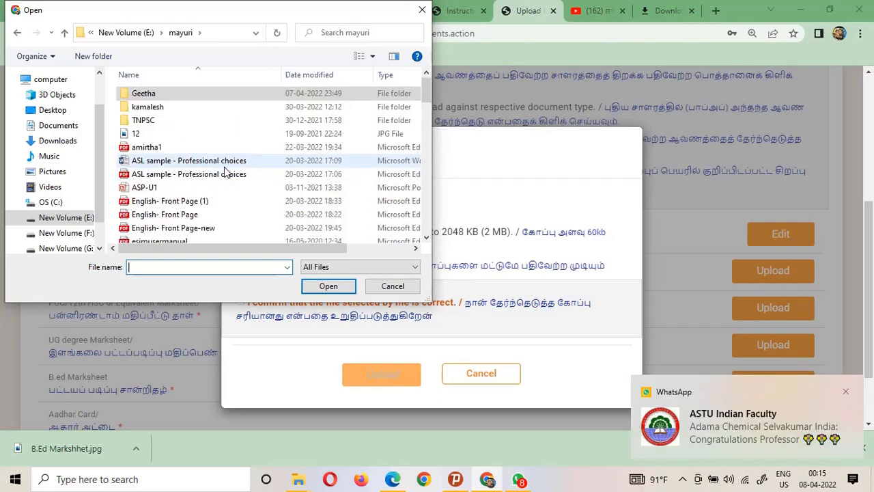
scroll(225, 171, down, 1)
scroll(225, 172, down, 1)
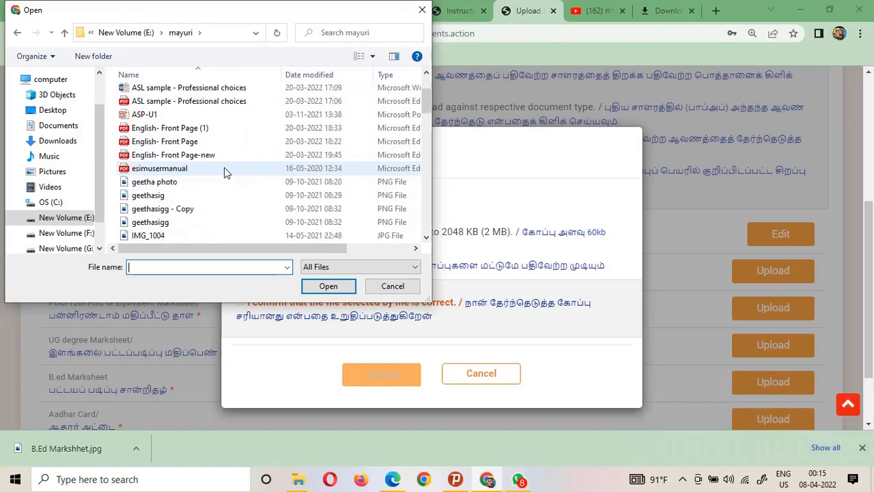
scroll(226, 172, down, 1)
scroll(226, 174, down, 2)
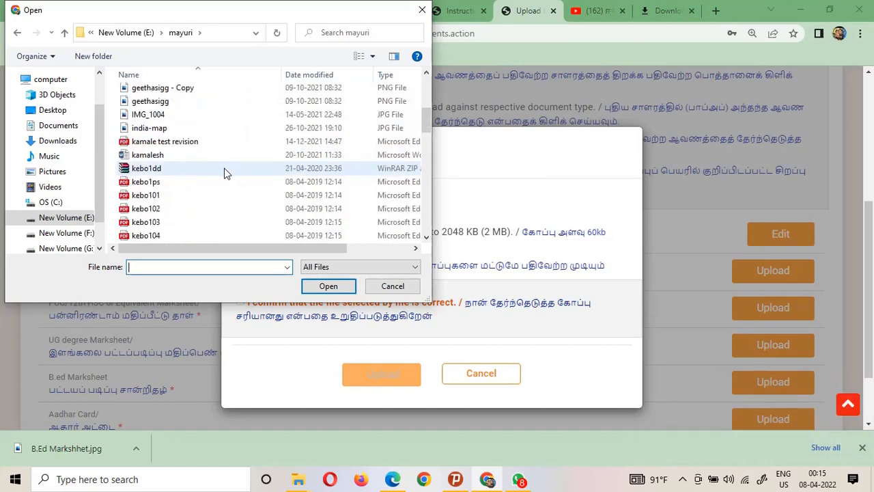
scroll(226, 173, down, 12)
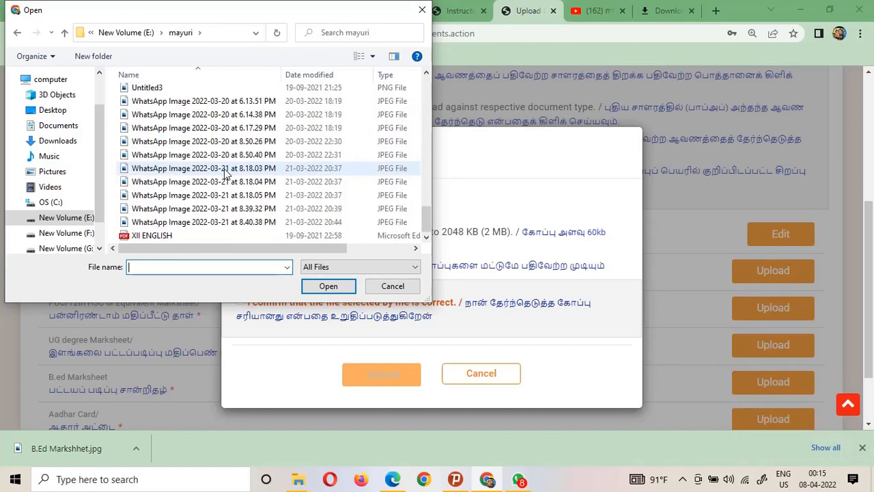
scroll(226, 172, up, 2)
scroll(226, 173, up, 1)
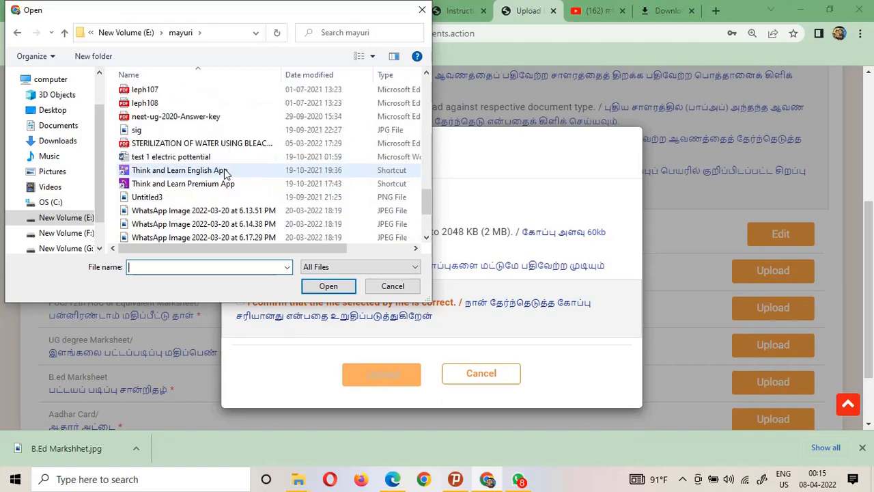
scroll(224, 170, up, 1)
scroll(226, 172, up, 8)
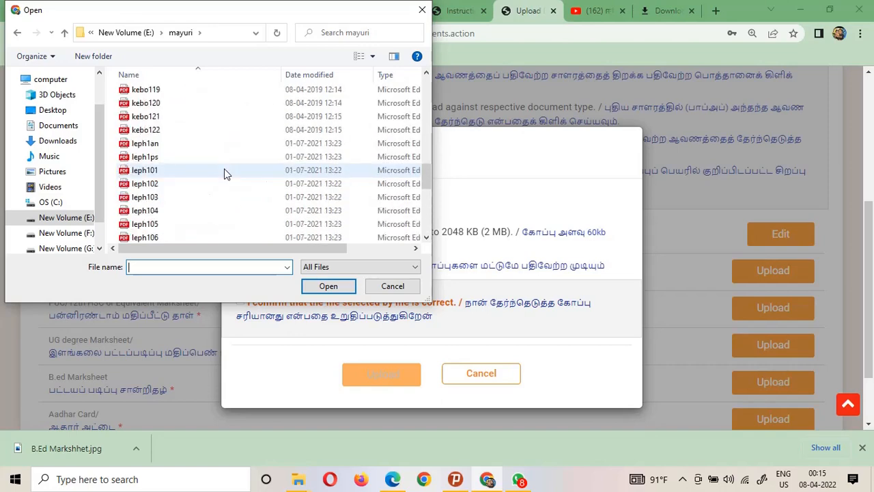
scroll(225, 173, up, 6)
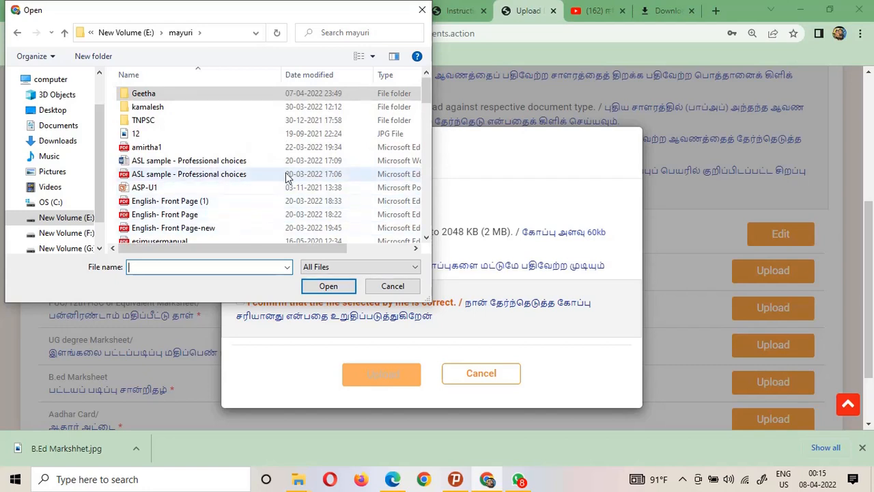
Look through the Desktop files, including the TapScanner PDFs, for the SSLC marksheet scan
click(64, 33)
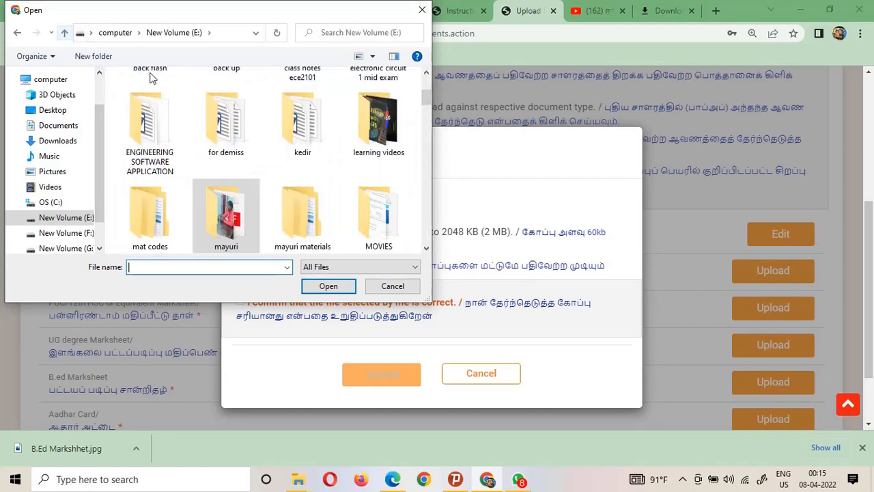
click(55, 110)
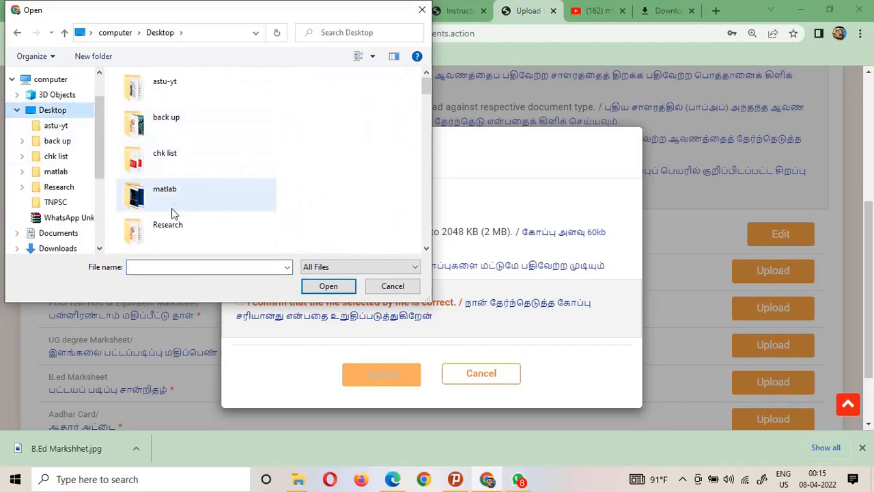
scroll(171, 157, down, 3)
click(176, 157)
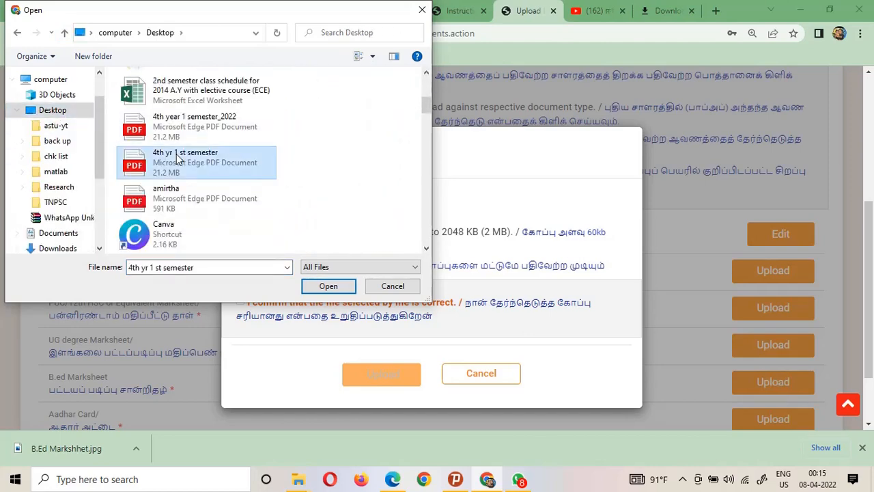
key(t)
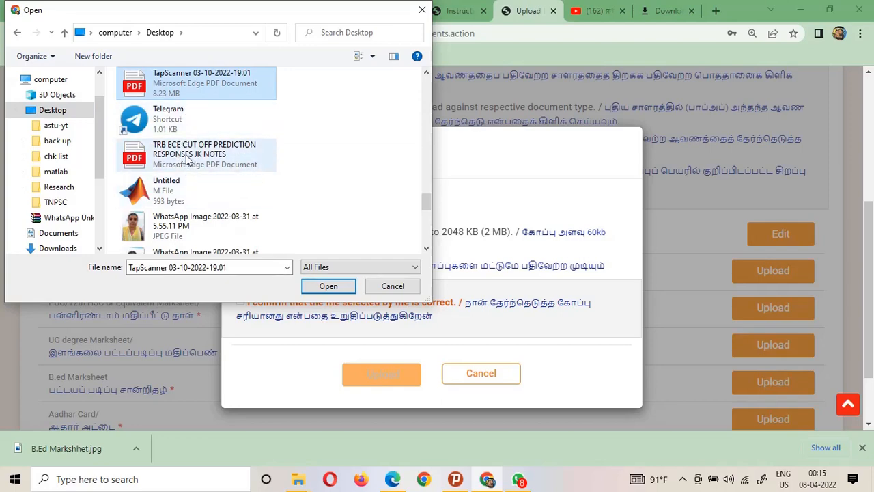
scroll(190, 159, down, 1)
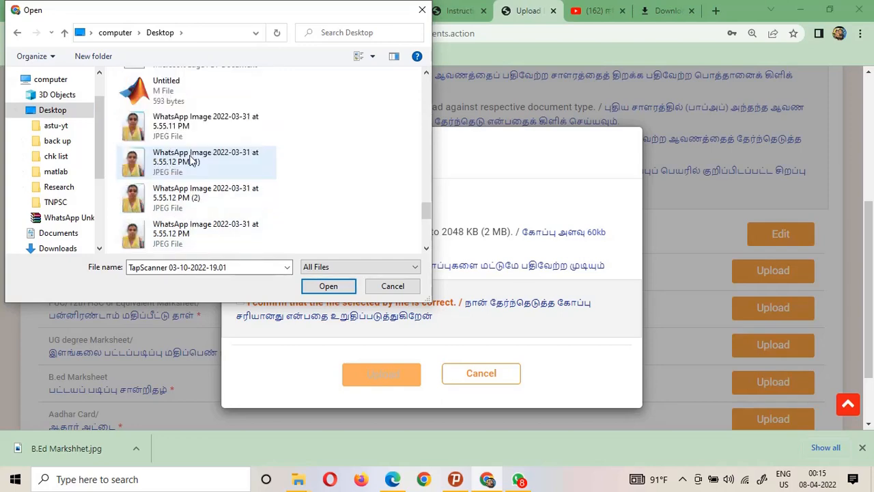
scroll(191, 161, up, 15)
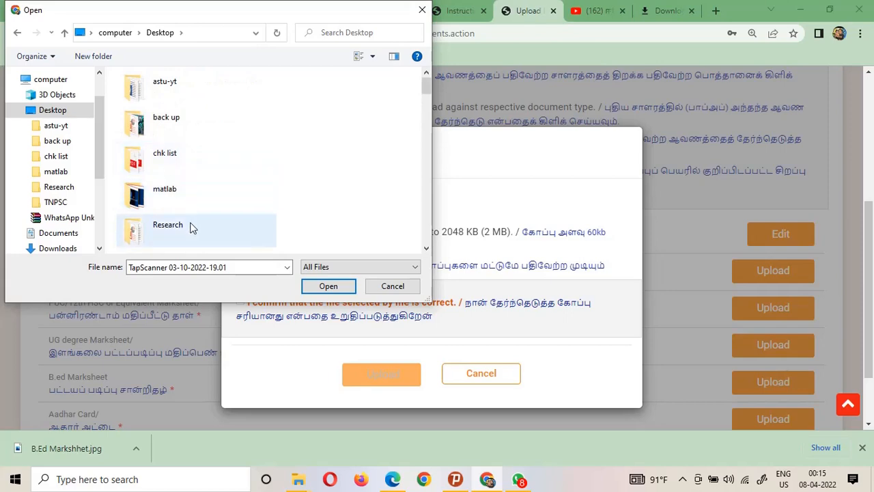
Check the files and TapScanner PDFs in the Desktop's TNPSC folder for the marksheet, and cancel the file selection
scroll(192, 228, down, 1)
double_click(185, 164)
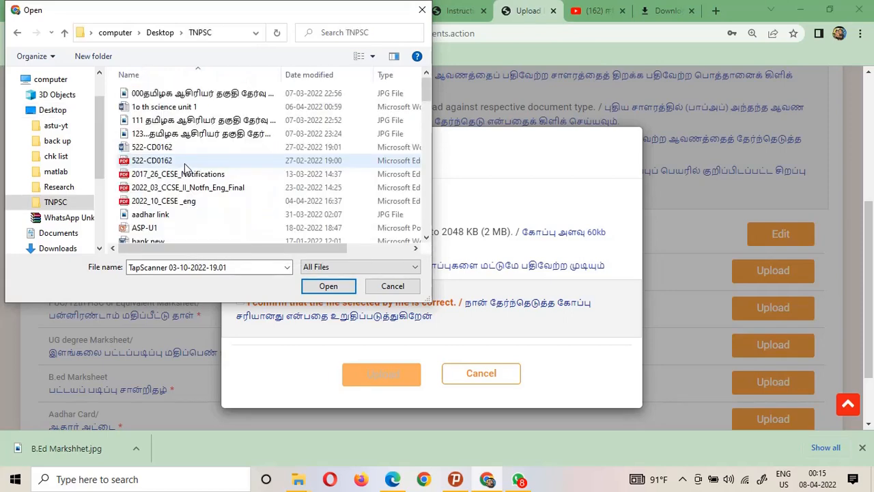
scroll(184, 164, down, 4)
scroll(186, 169, down, 2)
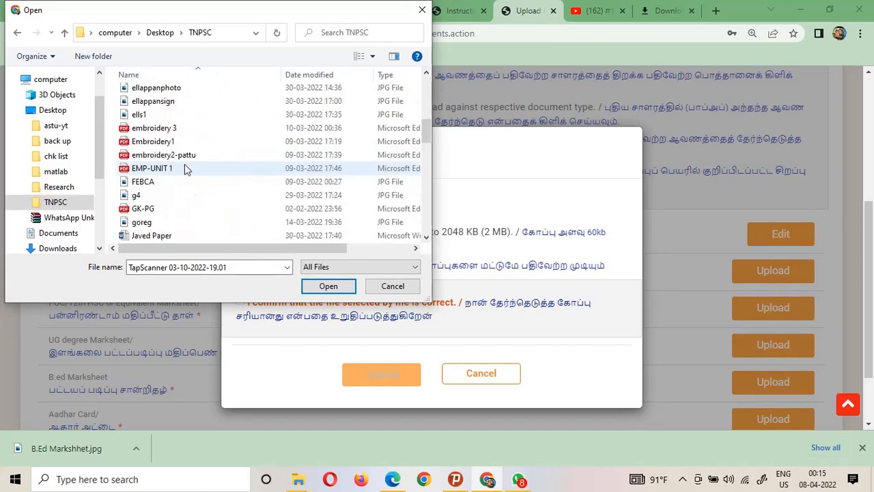
scroll(186, 169, down, 3)
scroll(185, 165, down, 2)
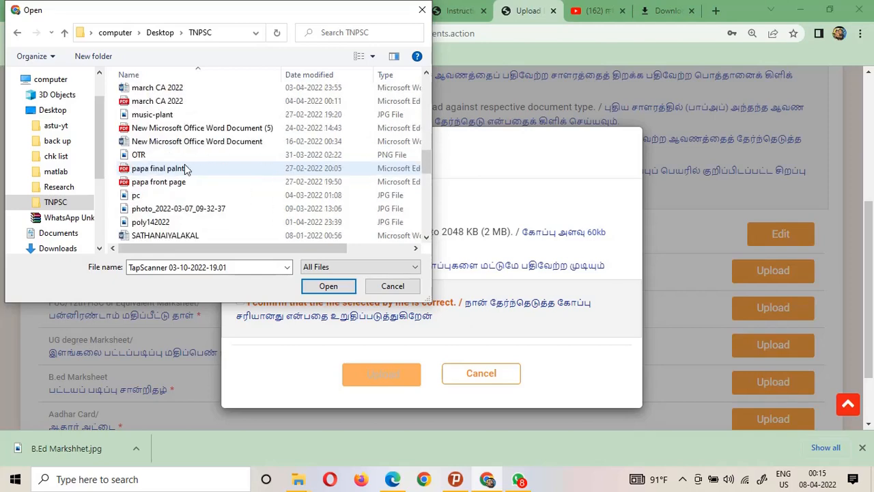
key(t)
key(Down)
key(Down)
key(Down)
key(Down)
key(Down)
key(Down)
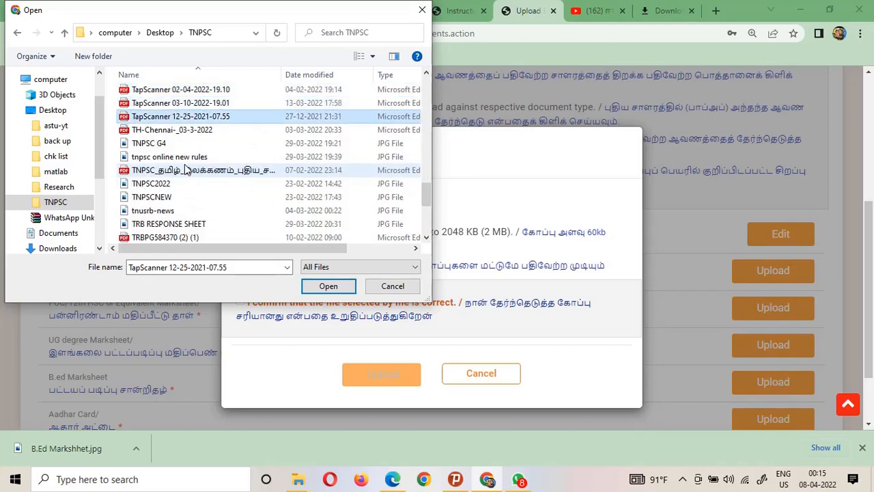
click(422, 10)
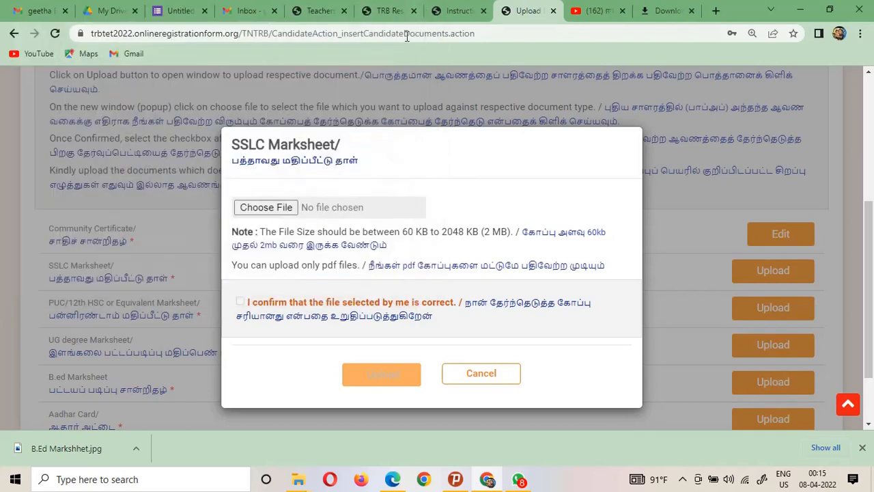
Switch to Gmail, open the inbox message "CamScanner 10-08-2021 09.04 and other 8 documents.pdf" and look through its PDF attachments
click(250, 17)
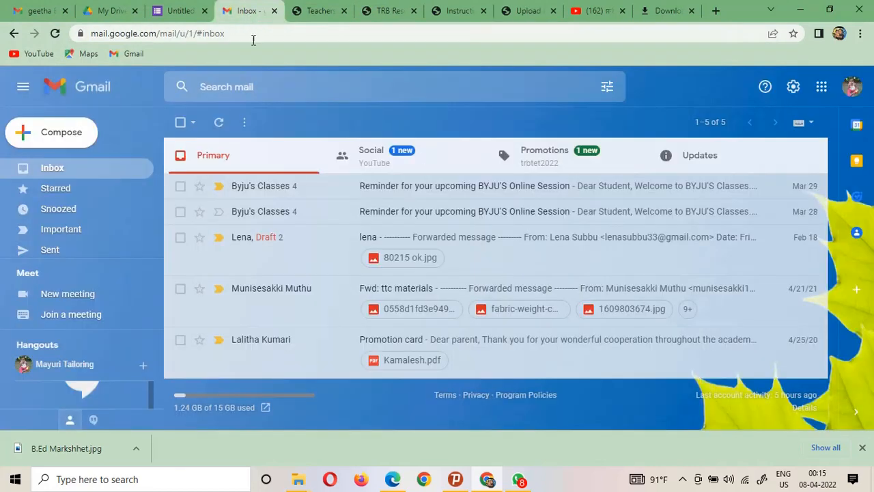
click(35, 12)
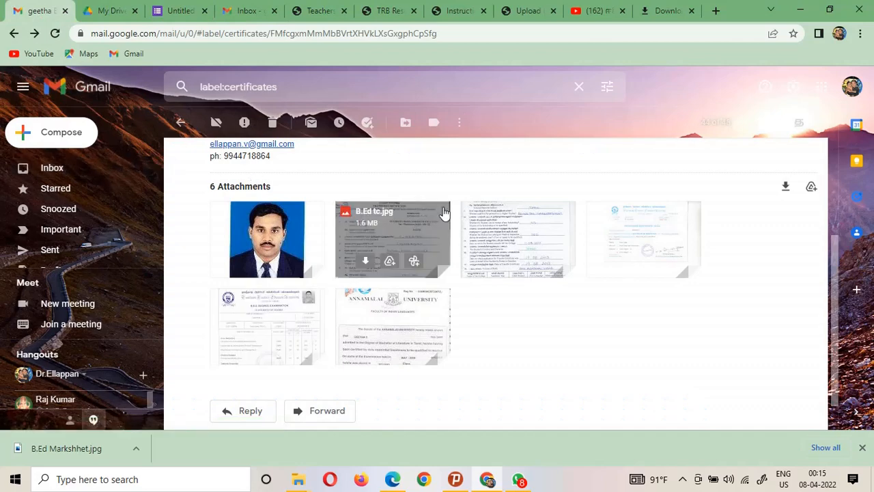
key(alt+Left)
scroll(533, 366, down, 1)
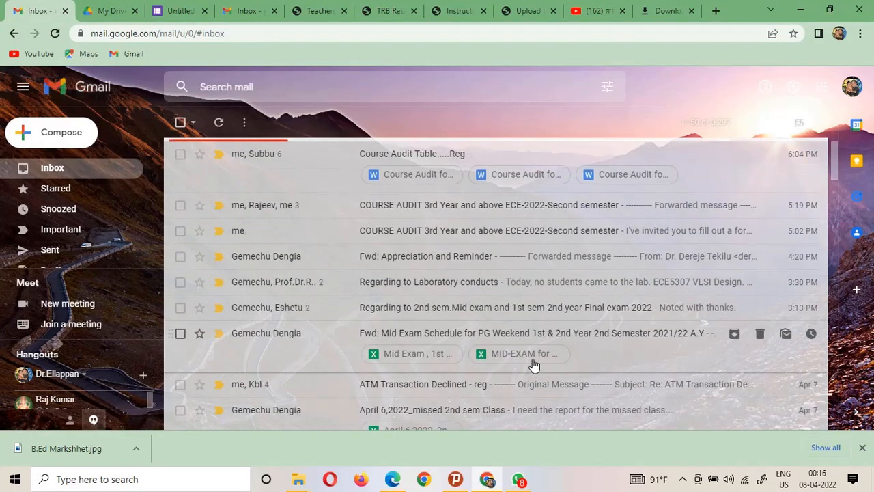
scroll(533, 365, down, 3)
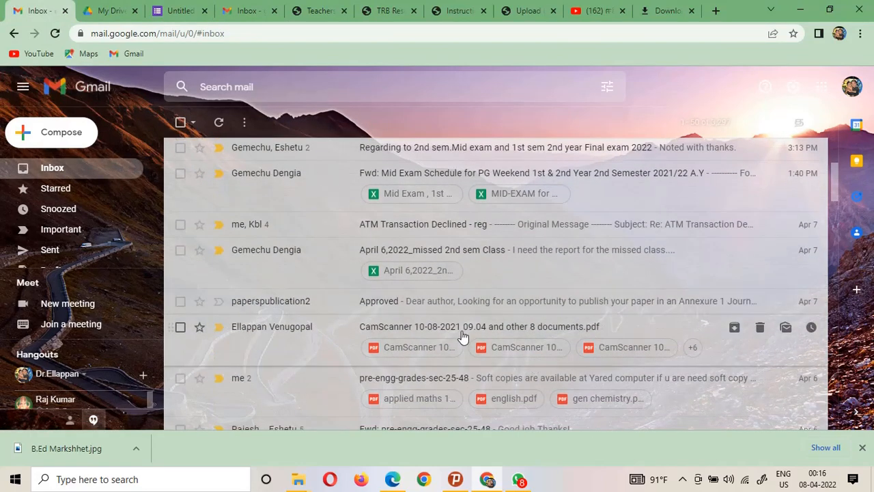
click(464, 331)
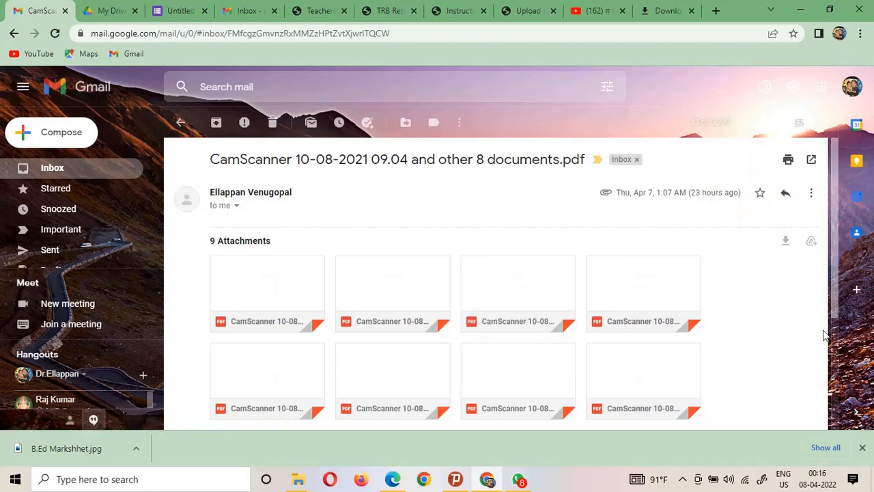
scroll(799, 334, down, 1)
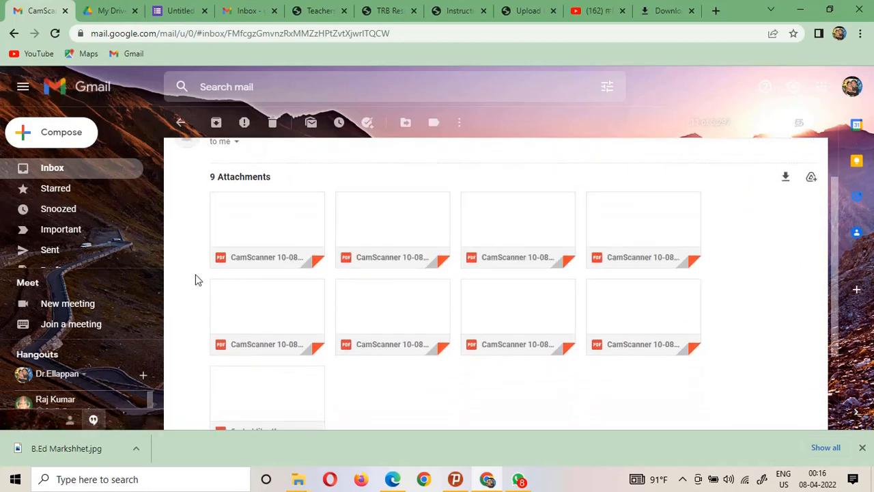
scroll(758, 329, down, 3)
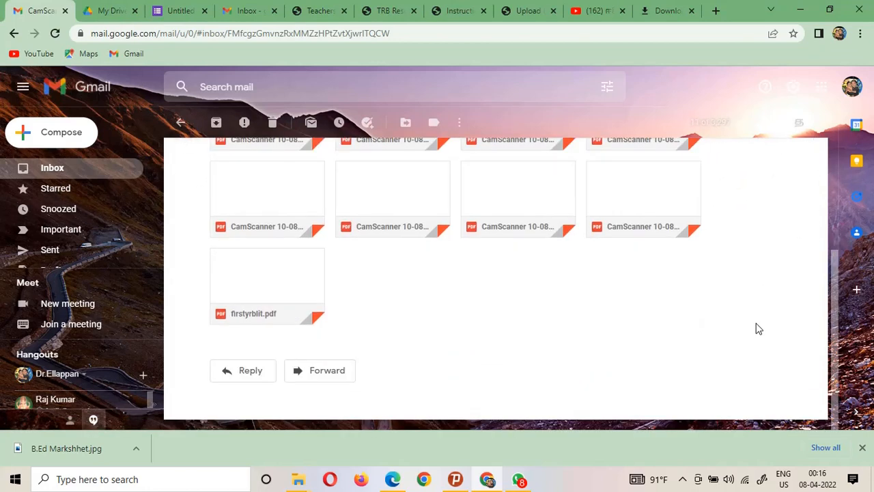
scroll(758, 329, up, 3)
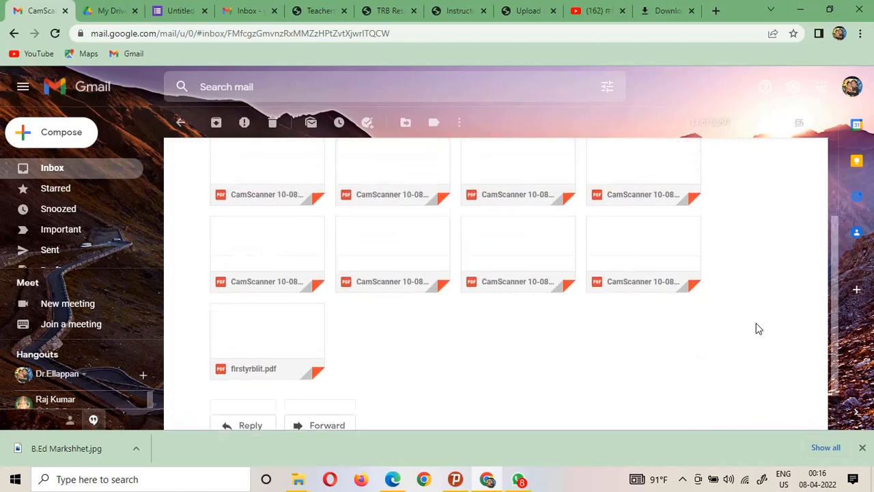
Download the Secondary School Leaving Certificate attachment, CamScanner 10-08-2021 09.23.pdf, and open it for viewing
mouse_move(379, 238)
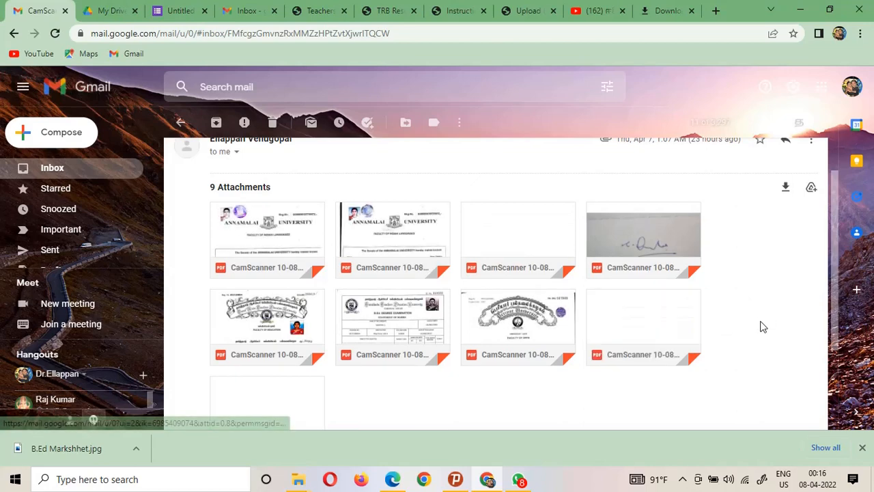
mouse_move(542, 260)
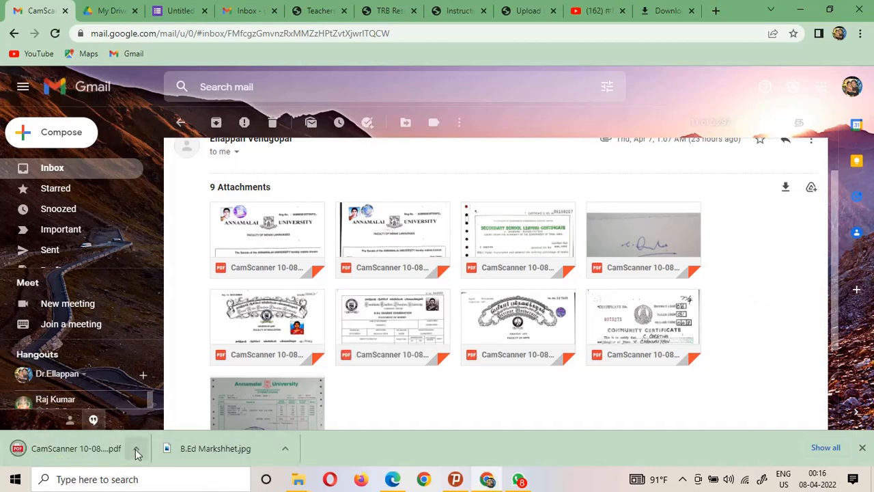
click(137, 449)
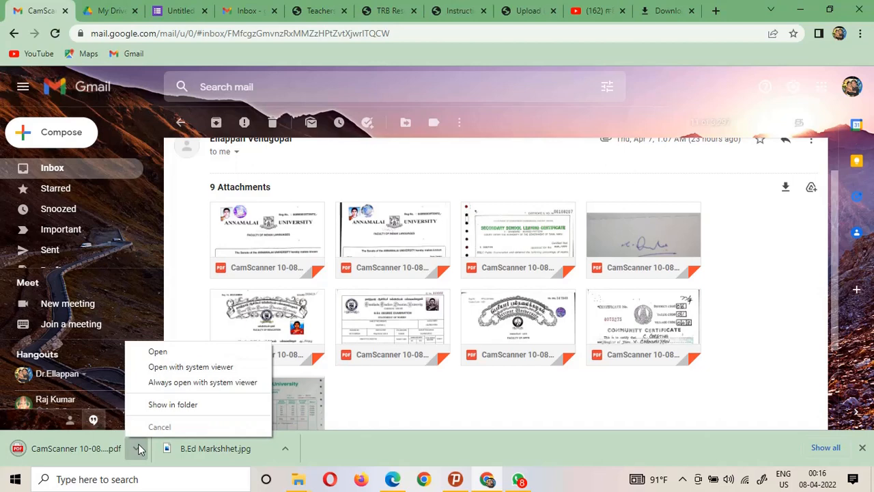
click(159, 356)
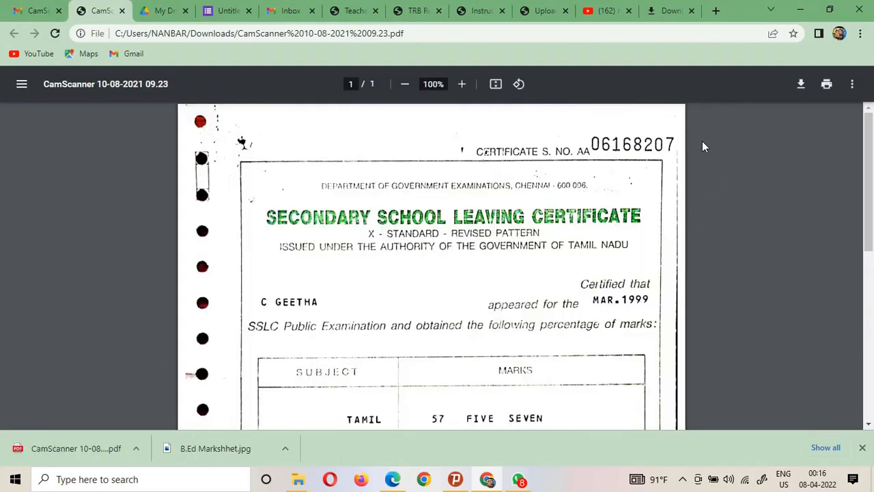
Save the certificate PDF in the applicant's folder on New Volume (E:), named with the applicant's first name followed by "sslc"
click(801, 85)
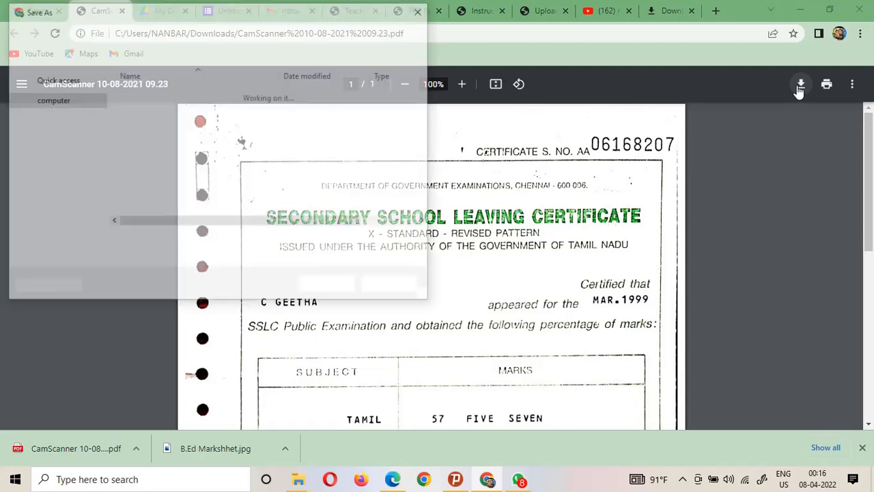
text(gee)
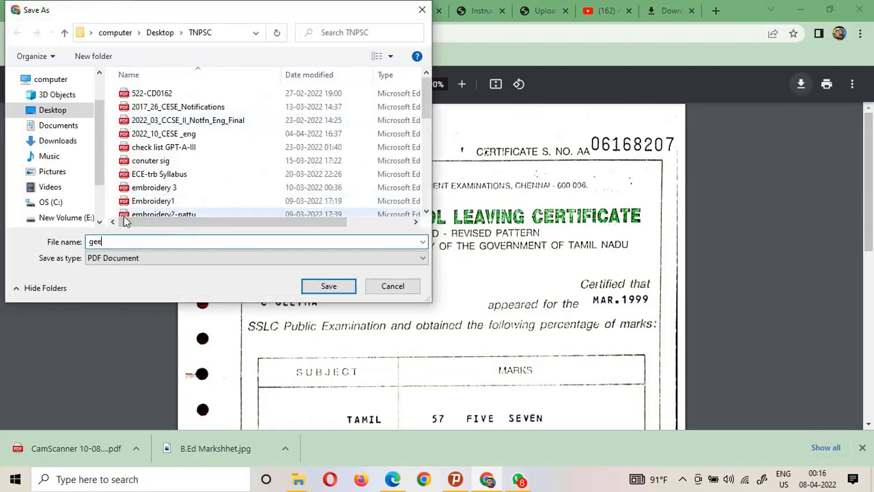
text(thasslc)
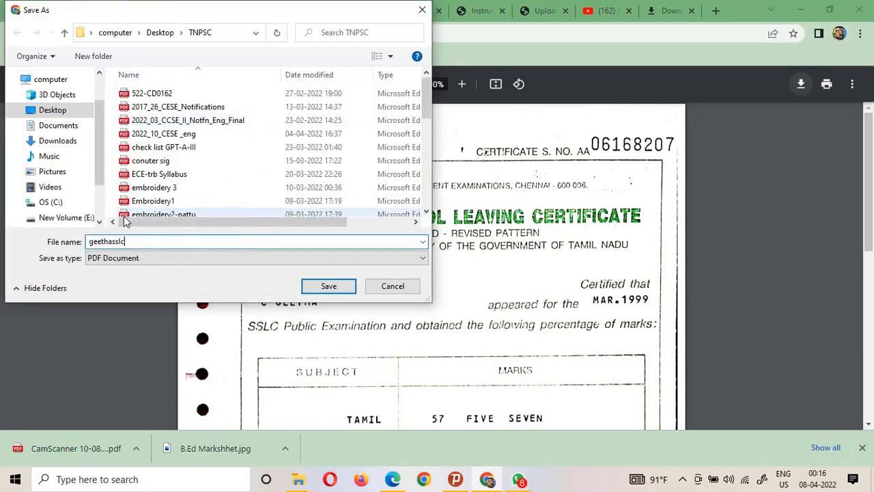
scroll(77, 193, down, 1)
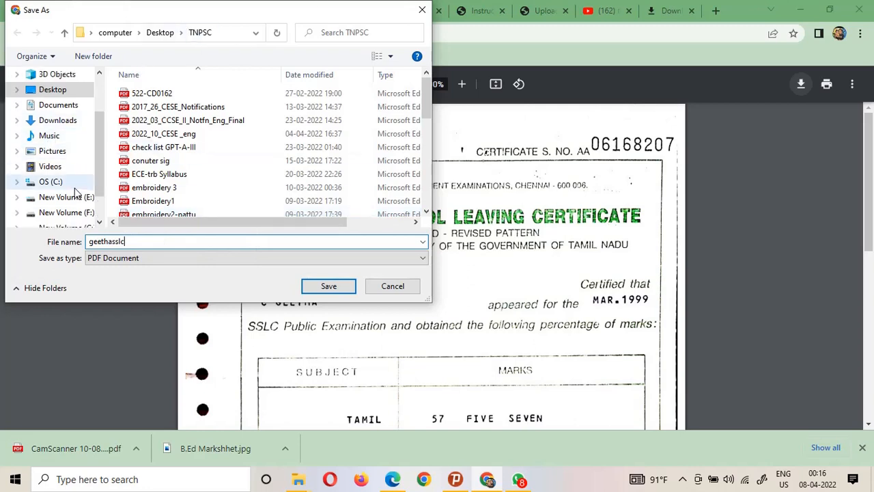
click(74, 197)
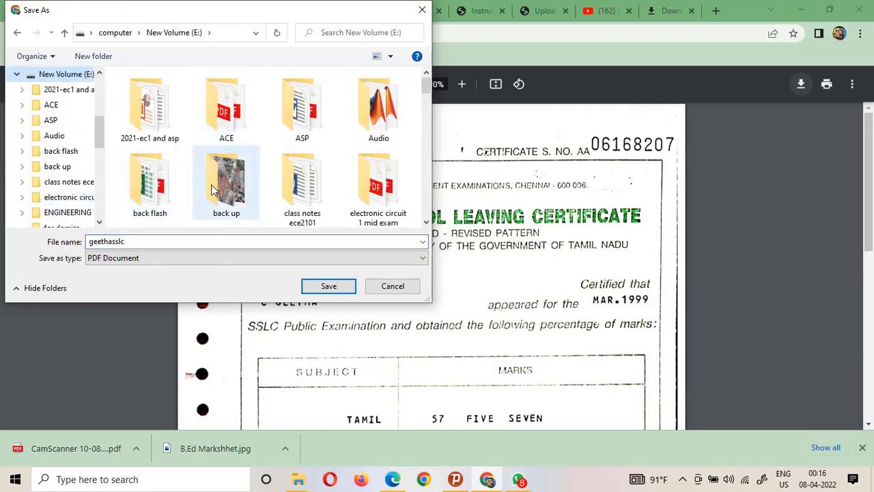
click(213, 190)
key(m)
click(234, 116)
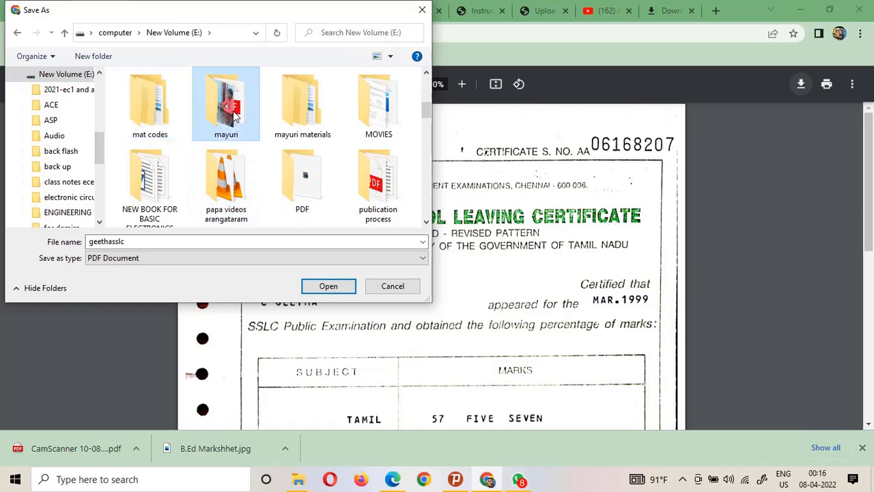
double_click(235, 116)
double_click(156, 97)
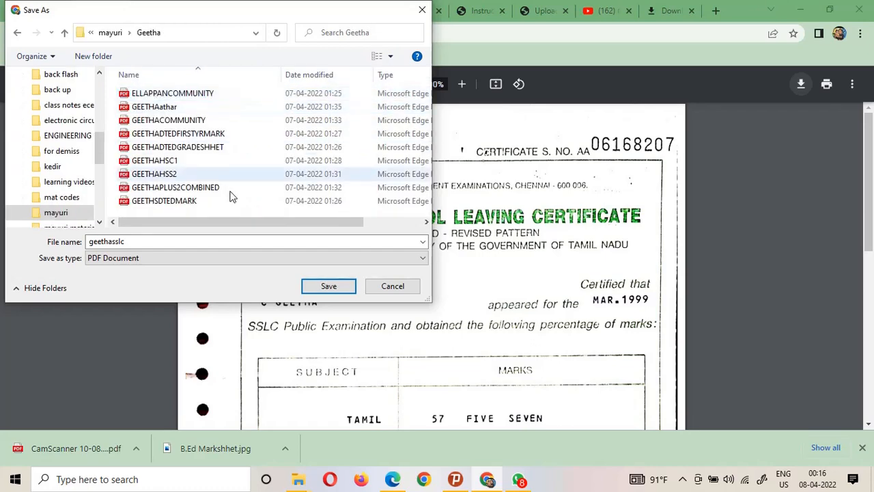
click(329, 287)
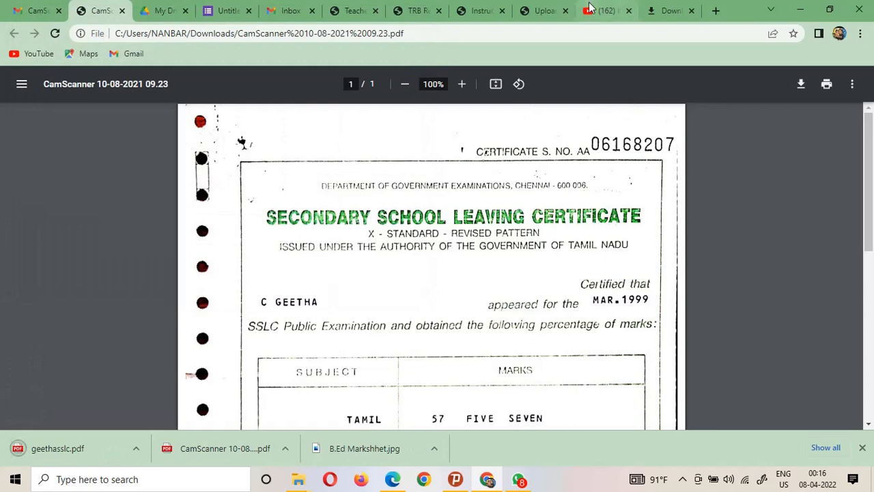
On the TRB application page, upload the saved SSLC PDF as the SSLC Marksheet and confirm the file is correct
click(545, 10)
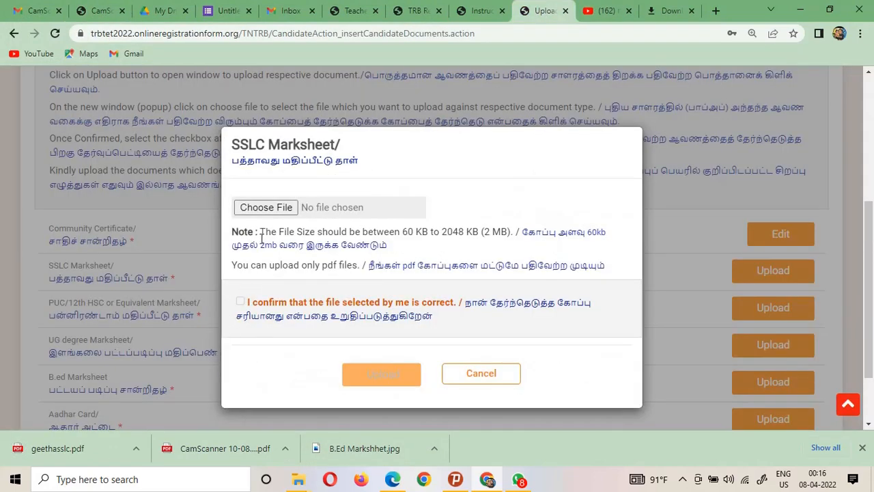
click(267, 208)
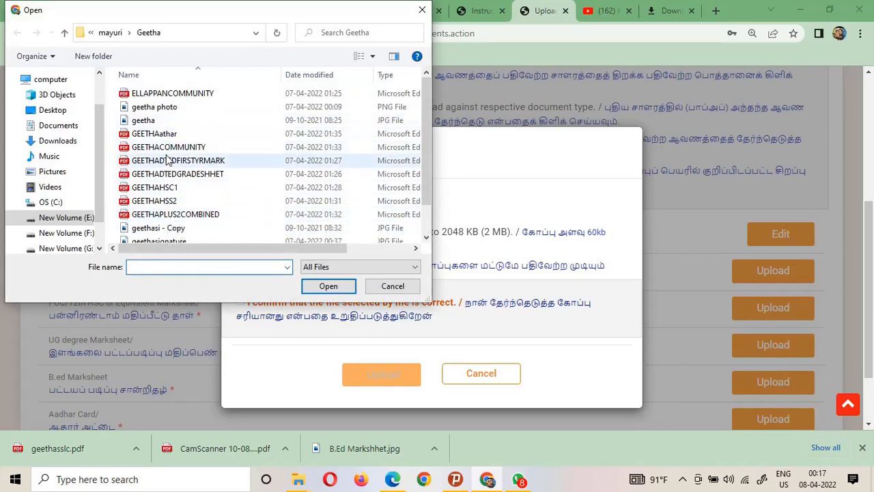
scroll(170, 192, down, 1)
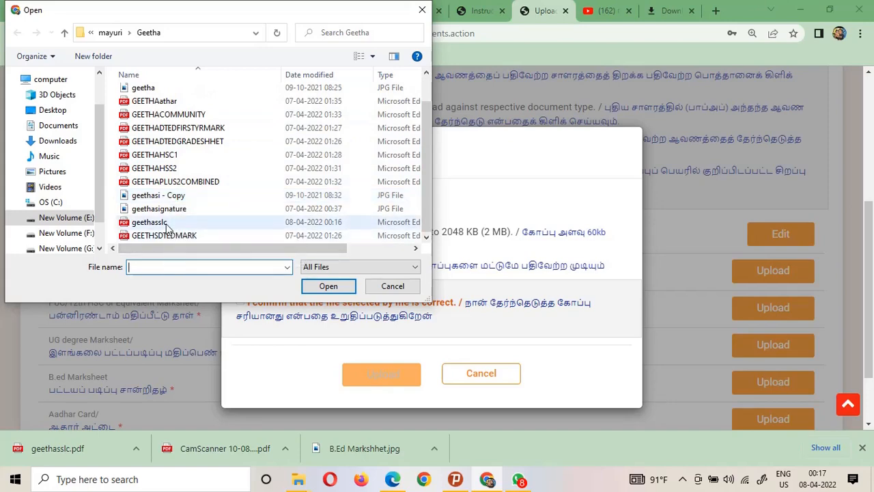
double_click(166, 224)
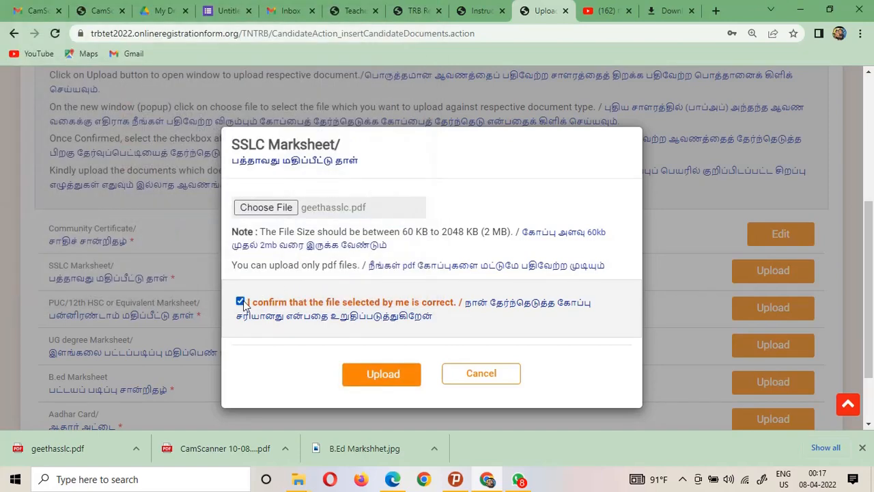
click(362, 377)
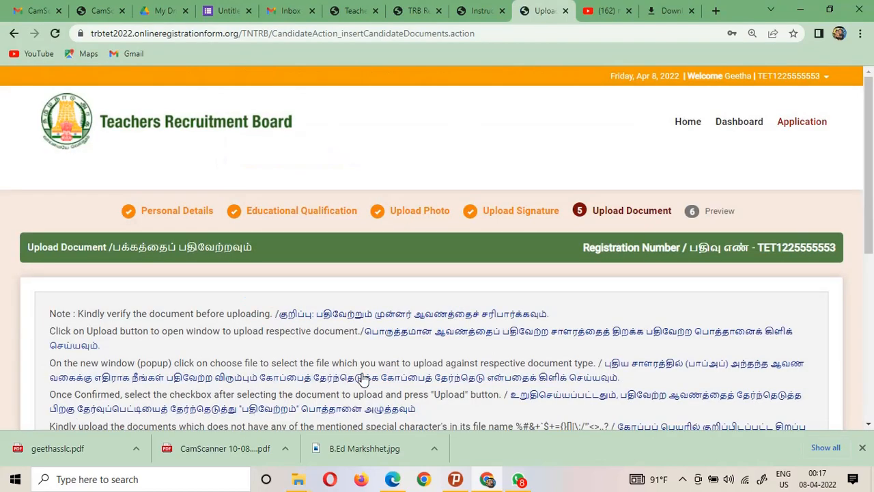
Upload the applicant's PLUS2COMBINED PDF as the PUC/12th HSC or Equivalent Marksheet and confirm the file is correct
scroll(376, 362, down, 4)
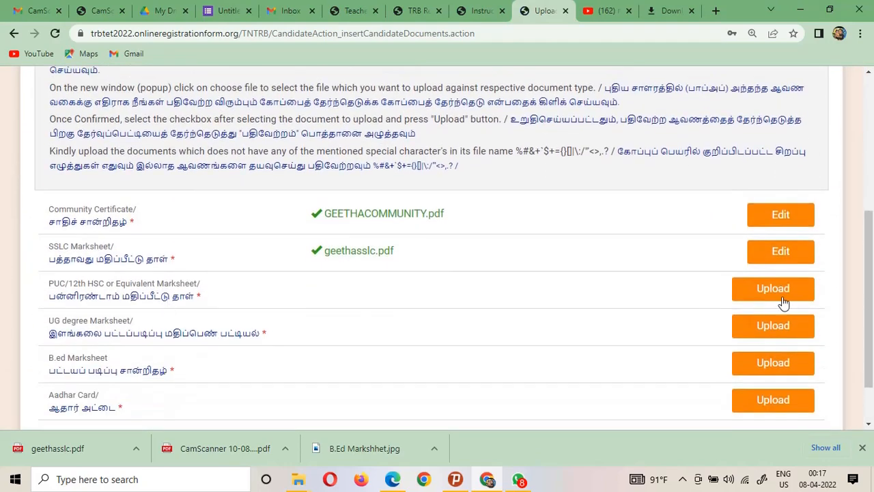
click(782, 299)
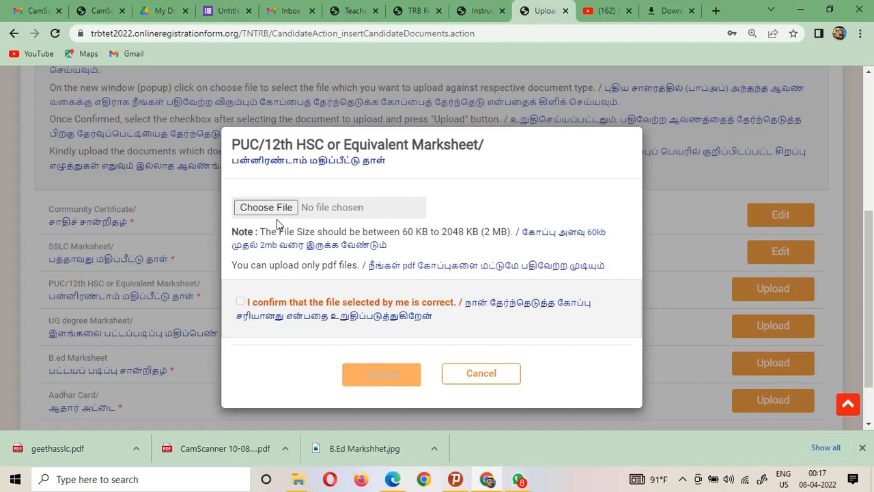
click(275, 214)
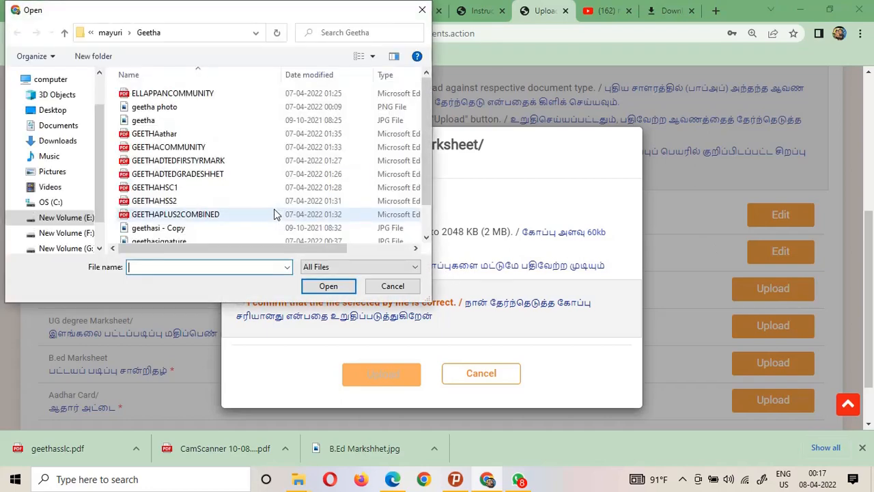
double_click(190, 217)
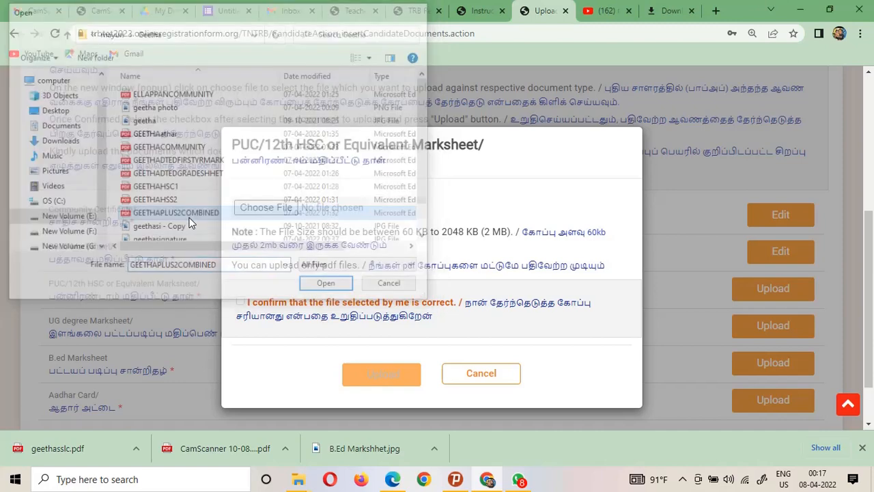
click(240, 301)
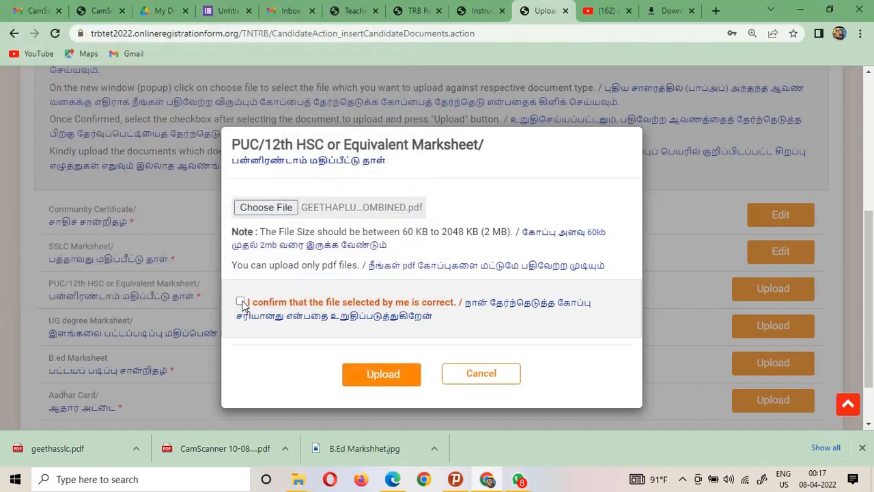
click(390, 384)
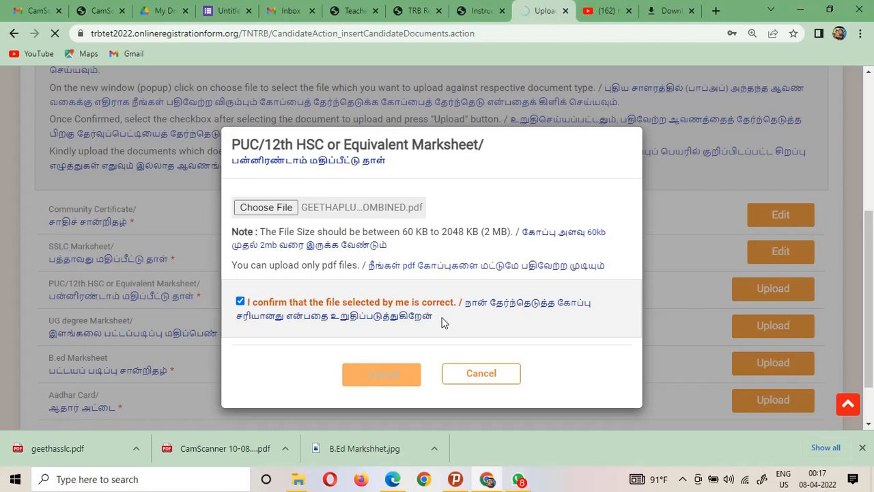
Check which documents are still required and look through the applicant's folder on New Volume (E:) in File Explorer for them
scroll(443, 321, down, 5)
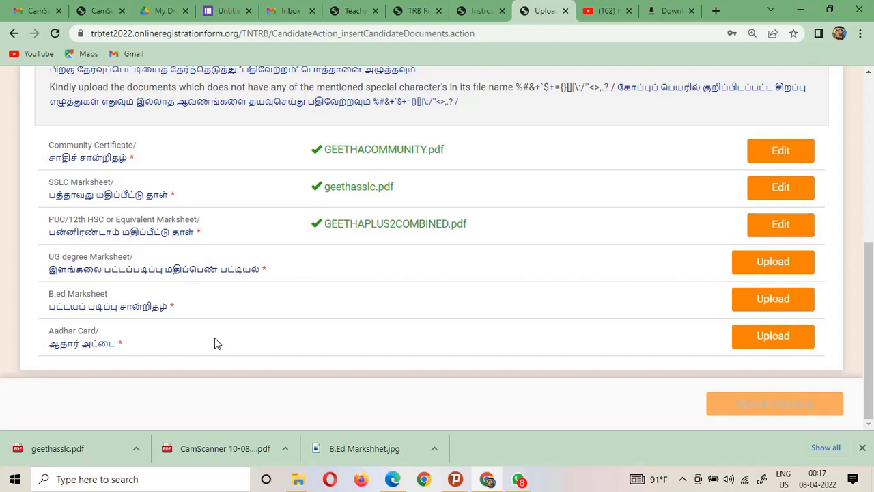
mouse_move(298, 478)
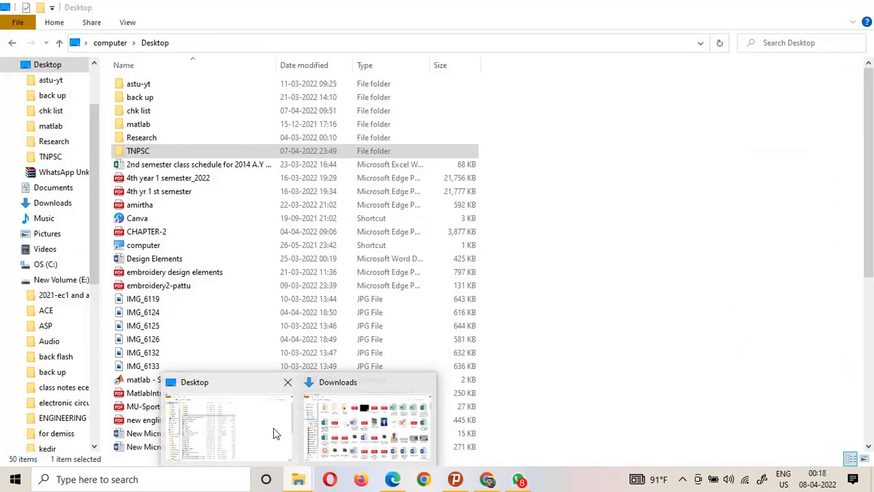
click(275, 429)
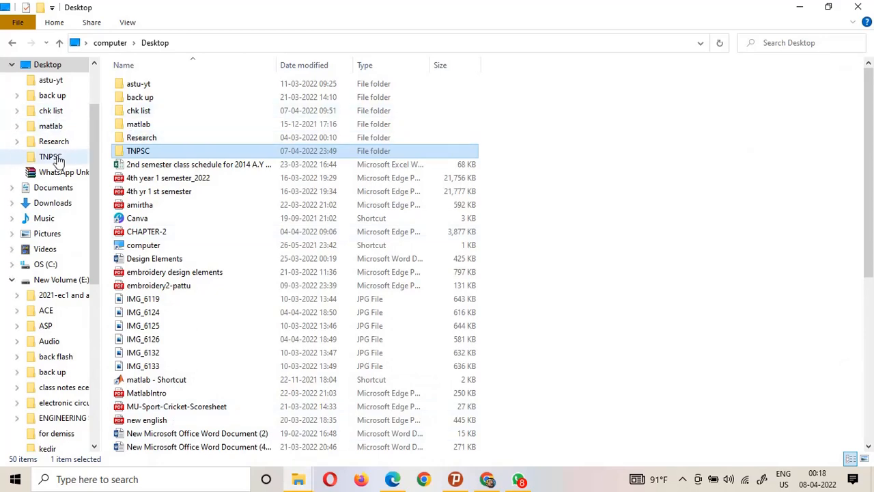
click(67, 281)
double_click(145, 187)
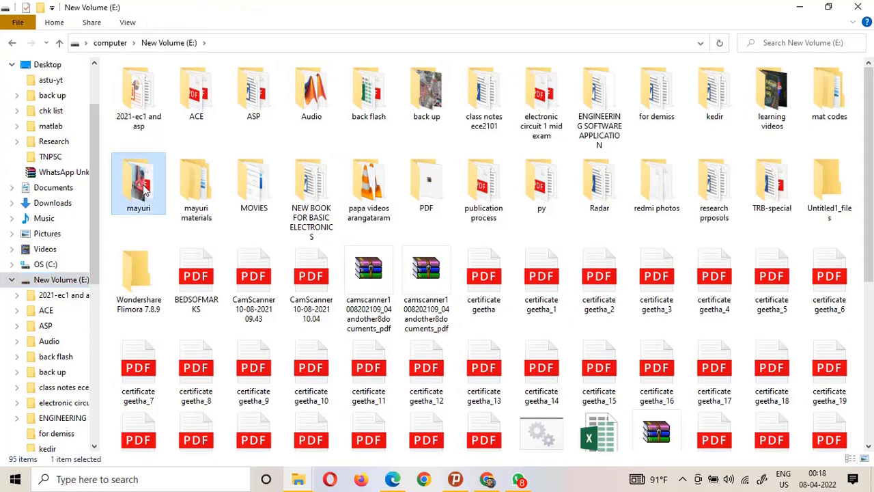
double_click(144, 84)
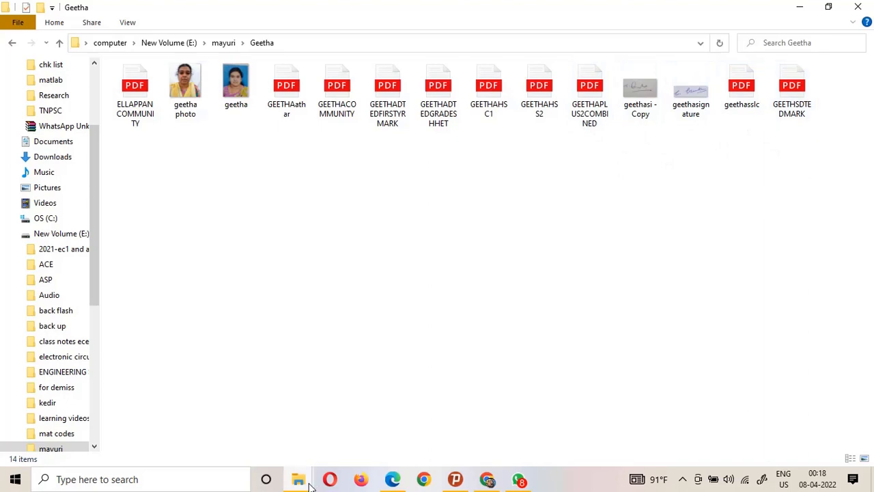
Return to the Gmail message with the CamScanner PDFs and look through its attachments for the UG degree and B.Ed marksheets
mouse_move(393, 481)
click(395, 420)
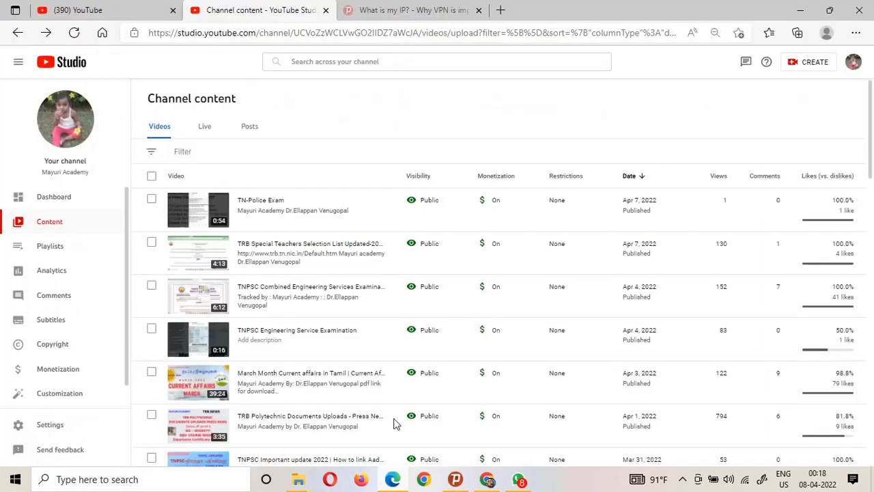
click(484, 481)
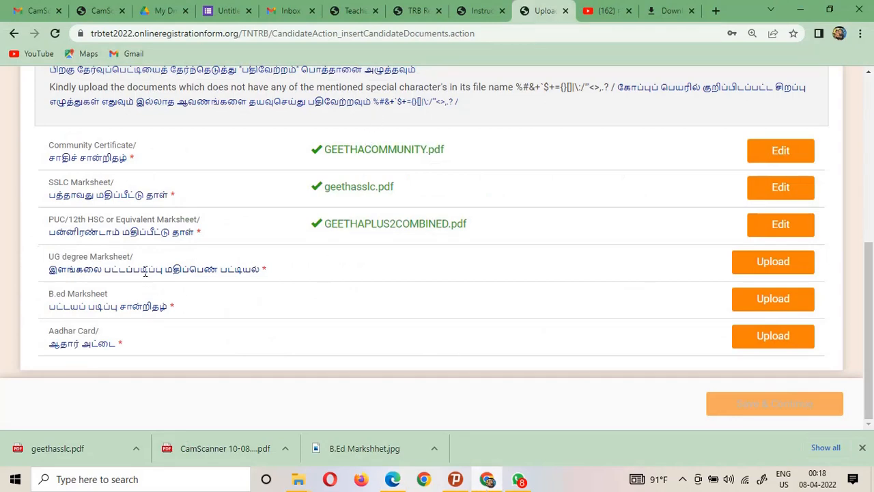
click(354, 13)
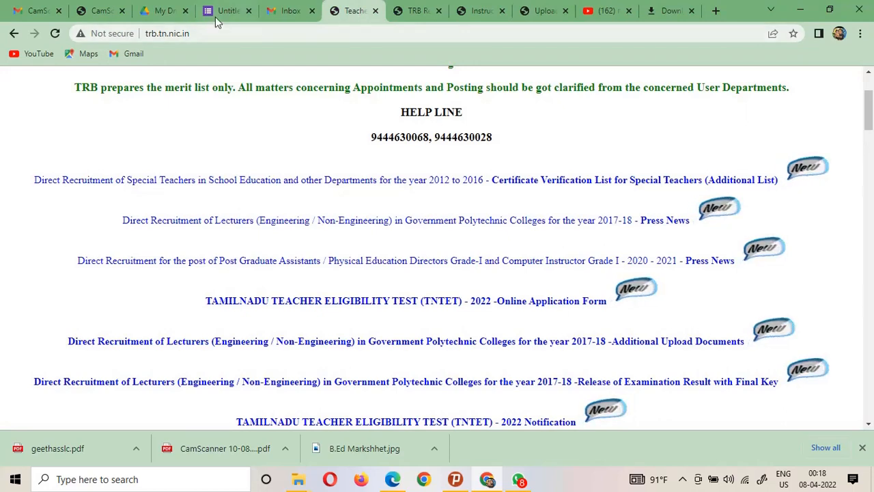
click(49, 11)
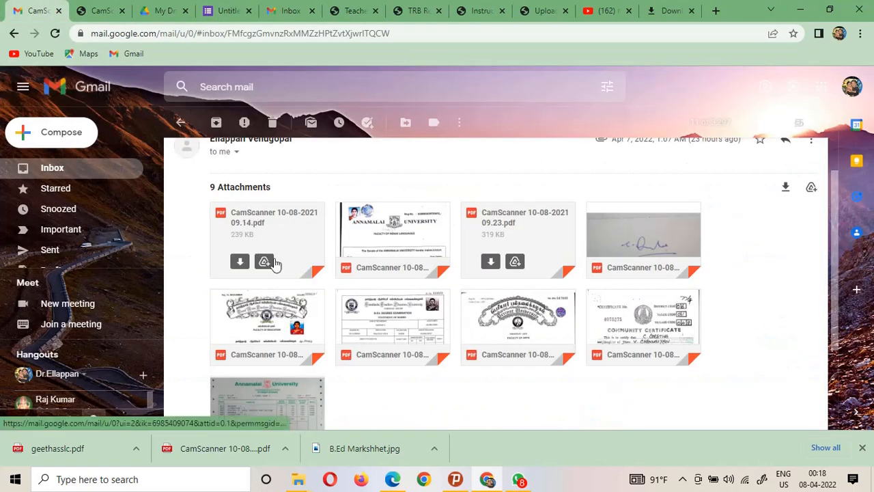
scroll(456, 361, down, 1)
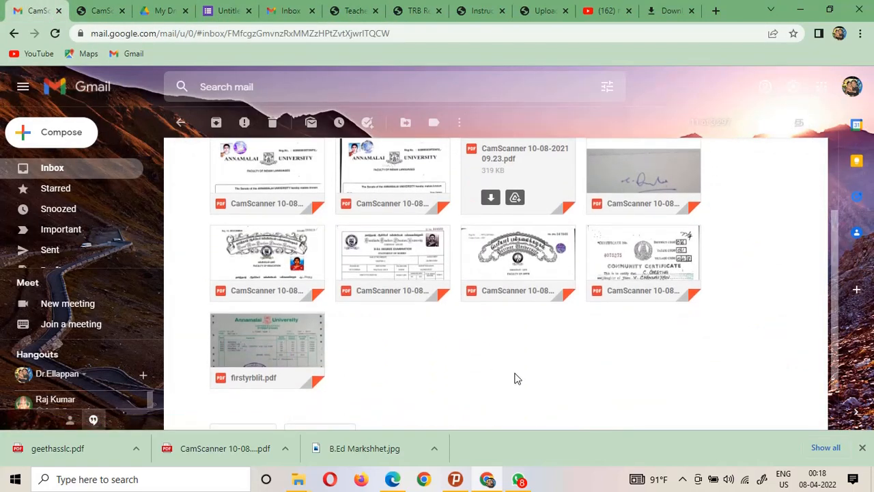
scroll(517, 377, up, 1)
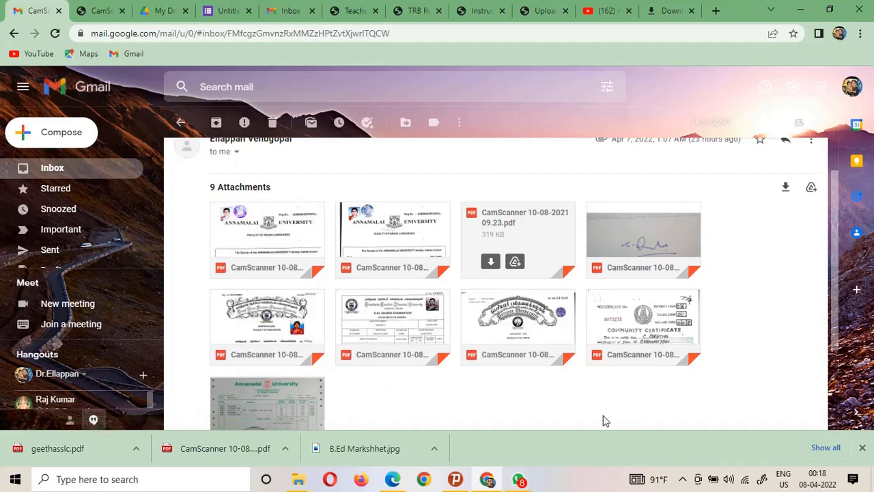
scroll(521, 355, down, 1)
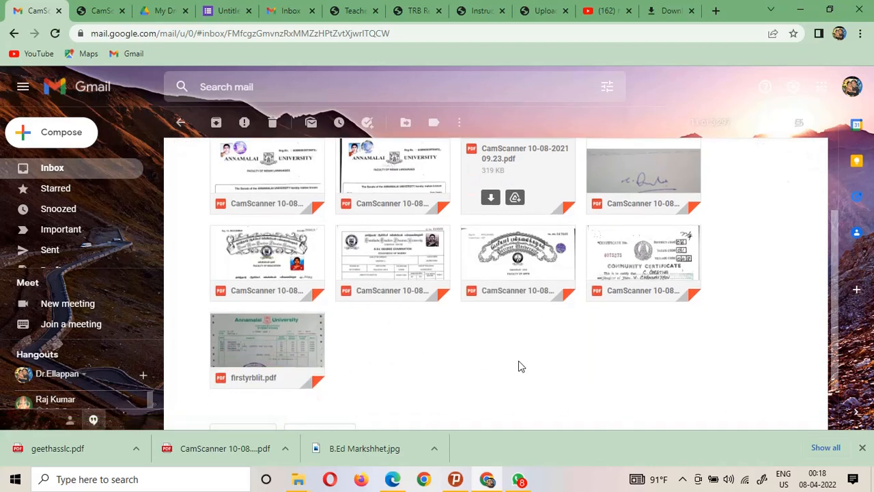
Open the attachment CamScanner 10-08-2021 09.14.pdf, read through the Bachelor of Literature certificate and download it
scroll(399, 317, up, 2)
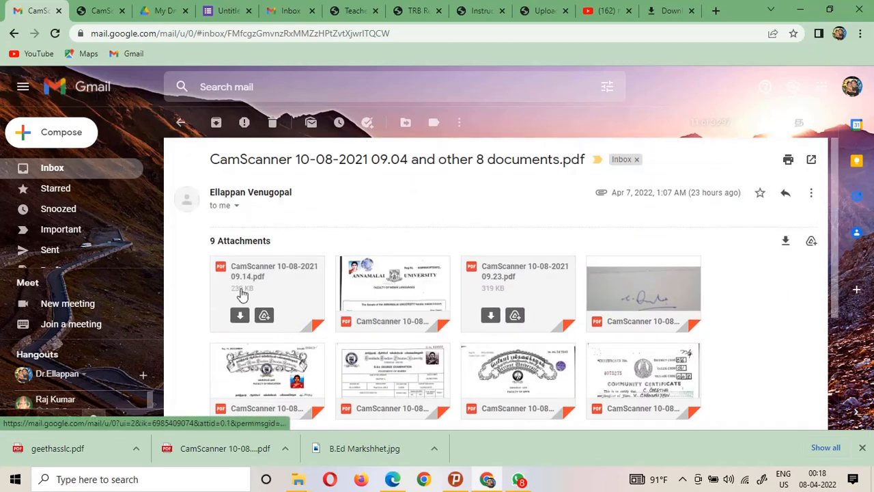
click(275, 299)
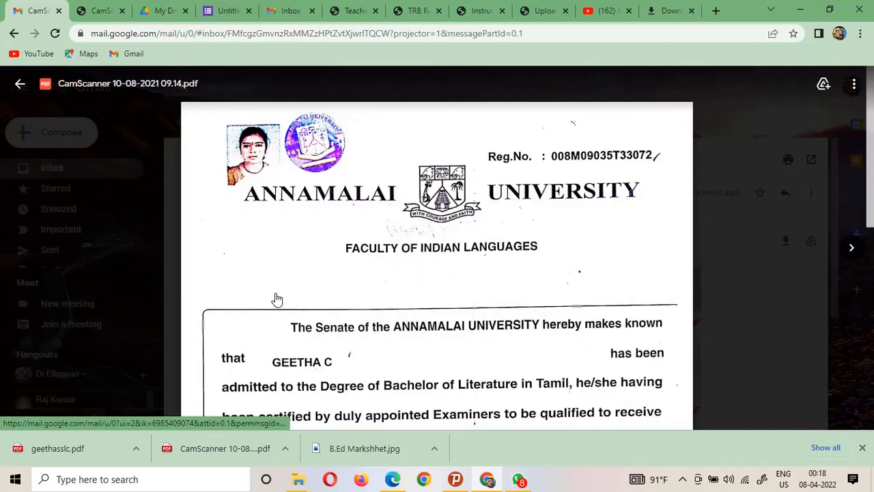
scroll(428, 295, down, 5)
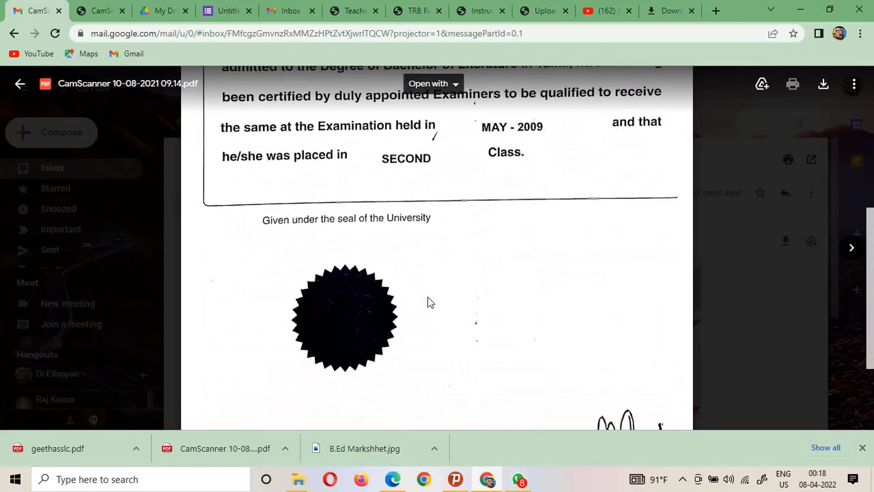
scroll(427, 304, up, 5)
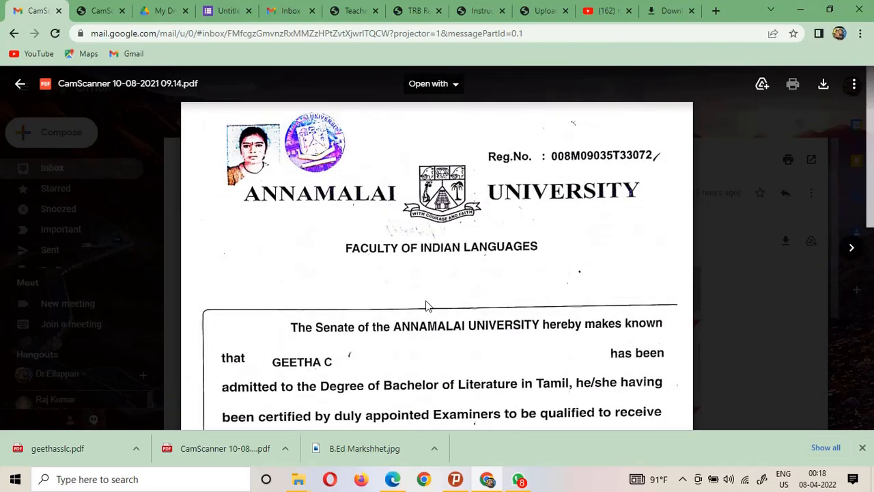
scroll(458, 307, down, 3)
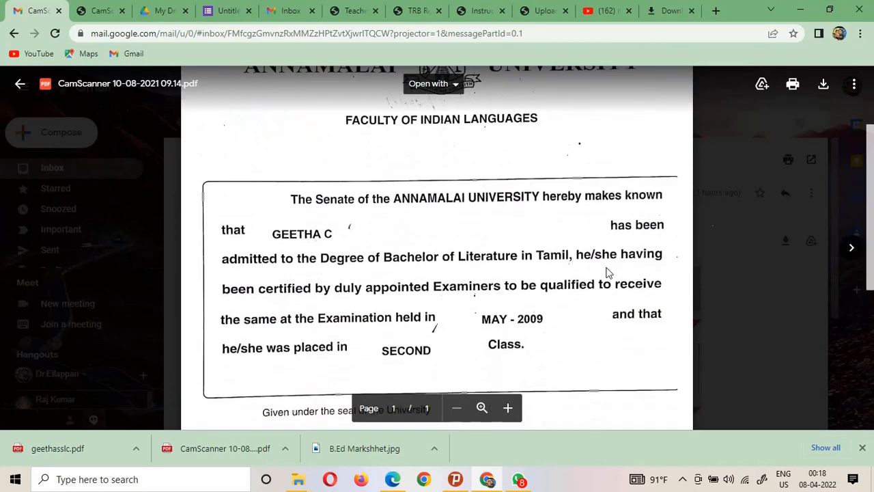
click(823, 85)
Open the downloaded degree PDF and save a copy in the applicant's folder, named with the applicant's first name followed by "blitt"
click(135, 448)
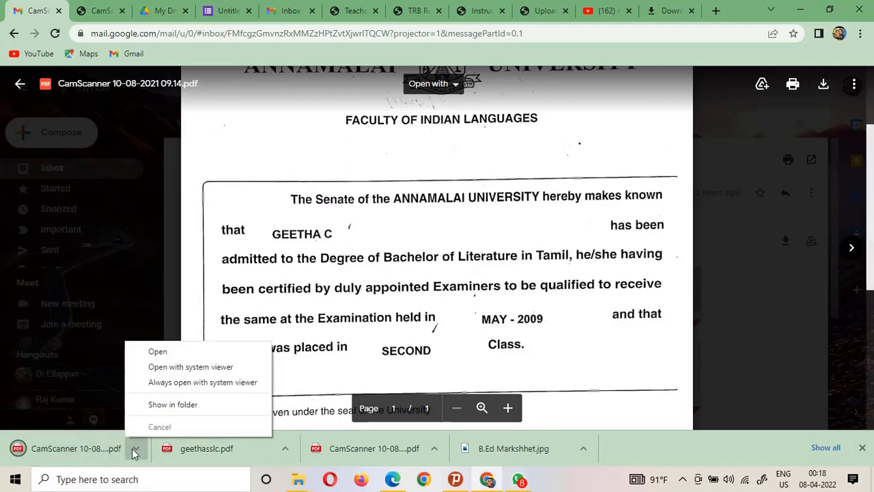
click(174, 351)
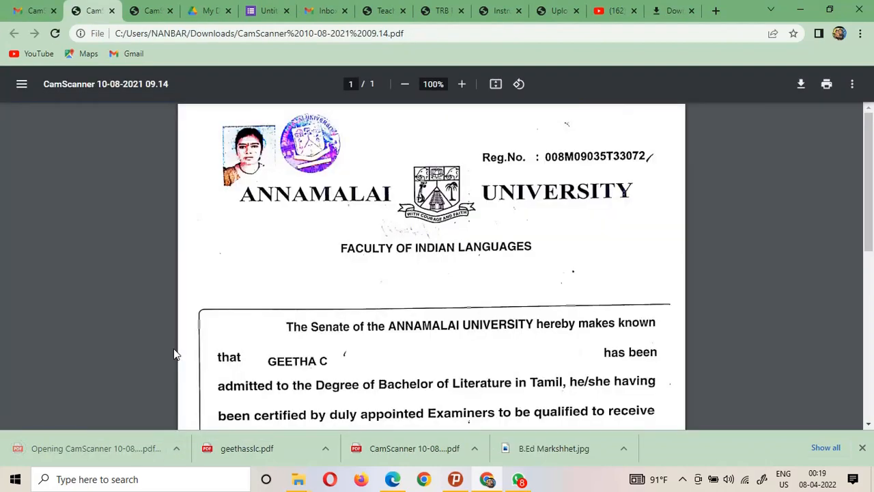
click(802, 83)
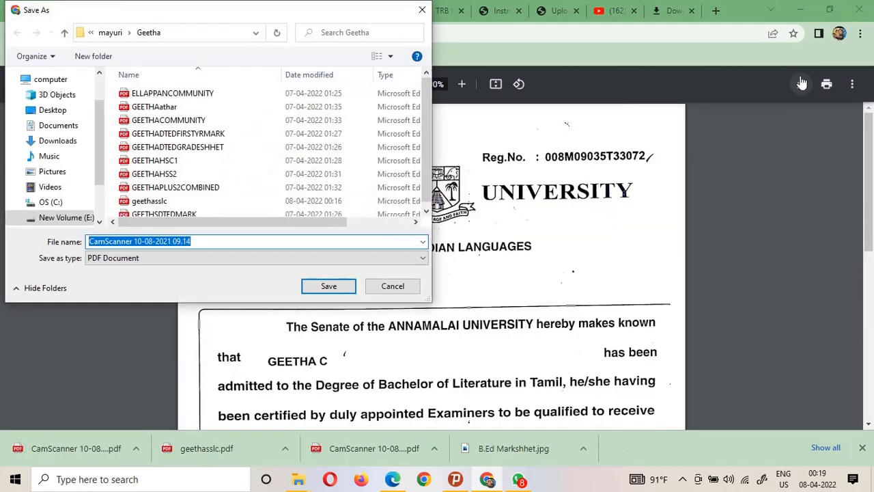
text(geetha)
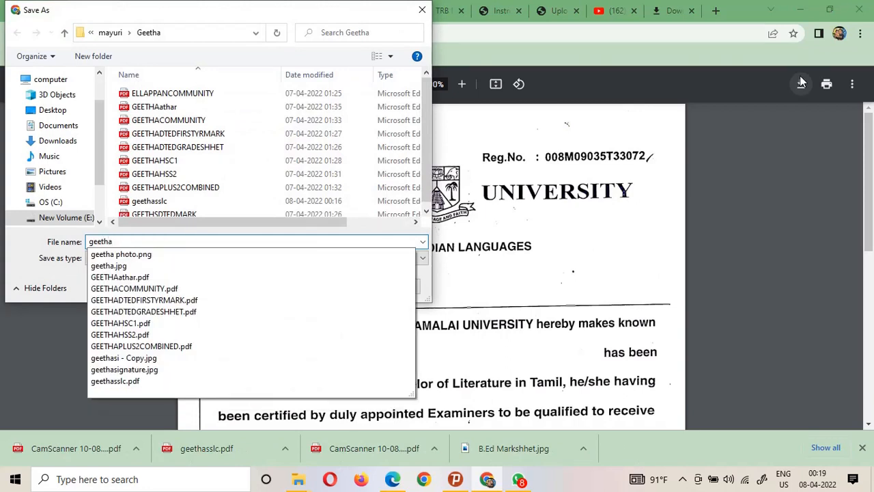
text(blitt)
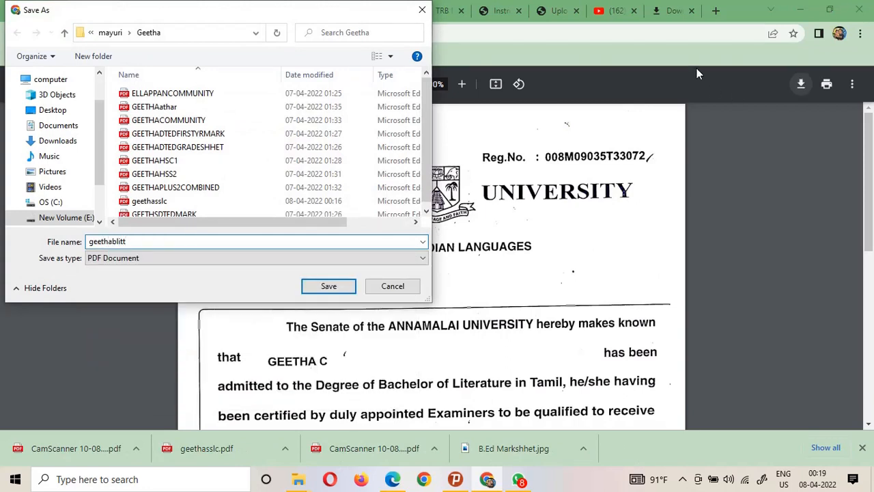
click(320, 286)
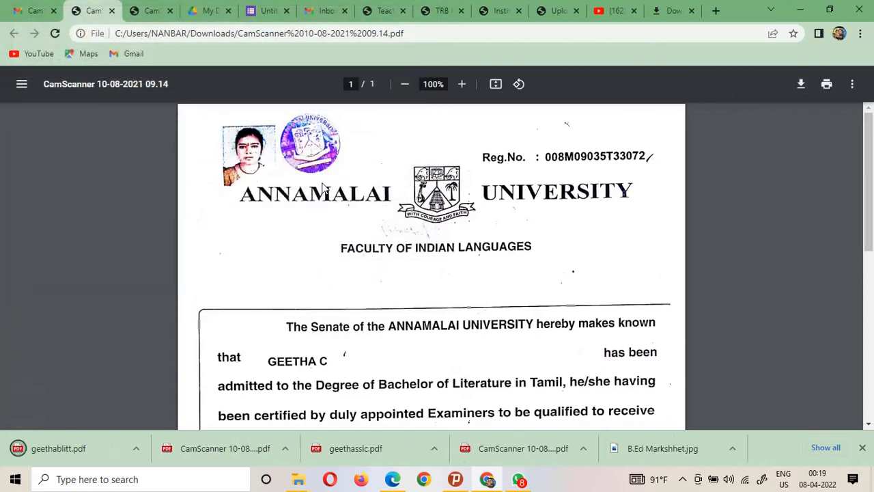
On the TRB application page, upload the saved "blitt" PDF as the UG degree Marksheet and confirm the file is correct
click(502, 10)
click(557, 10)
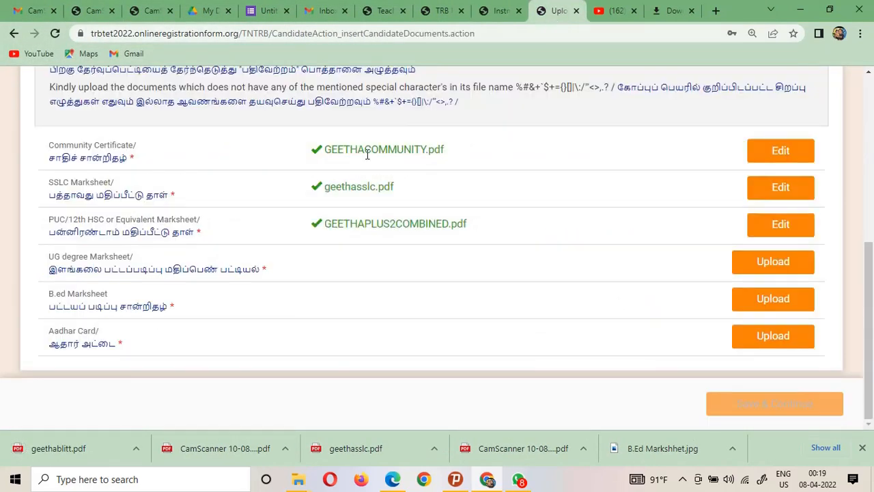
click(771, 267)
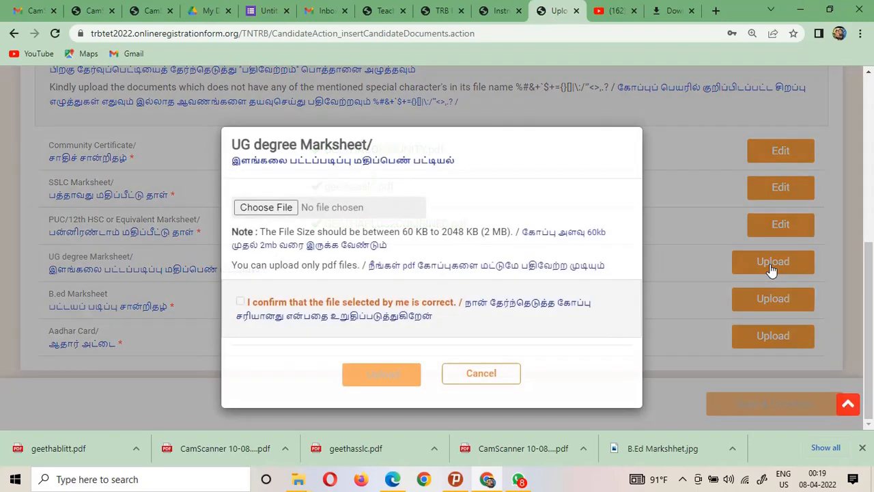
click(266, 208)
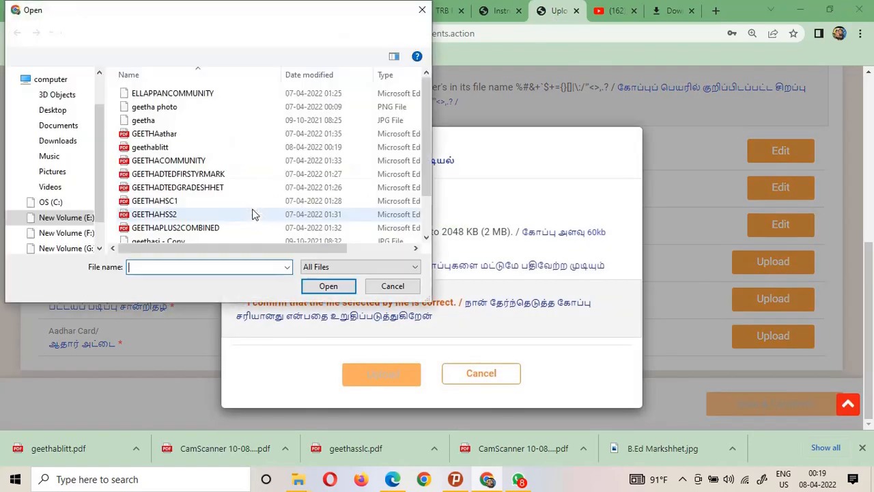
double_click(150, 147)
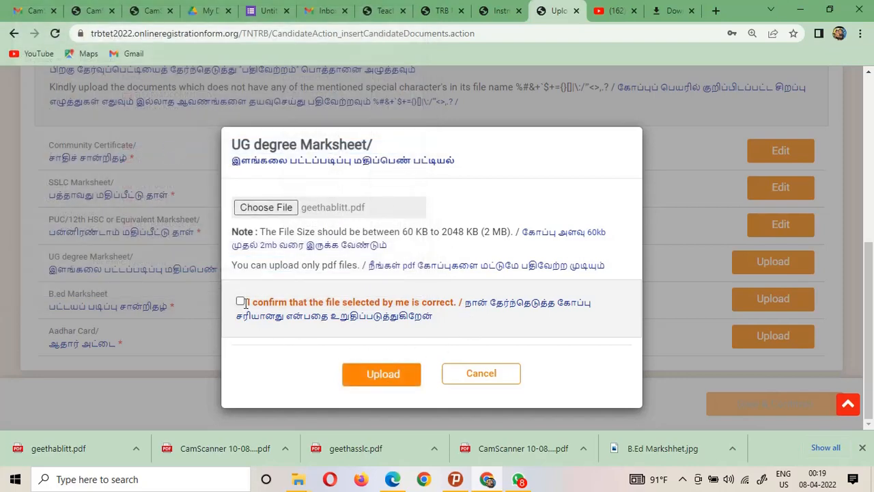
click(362, 374)
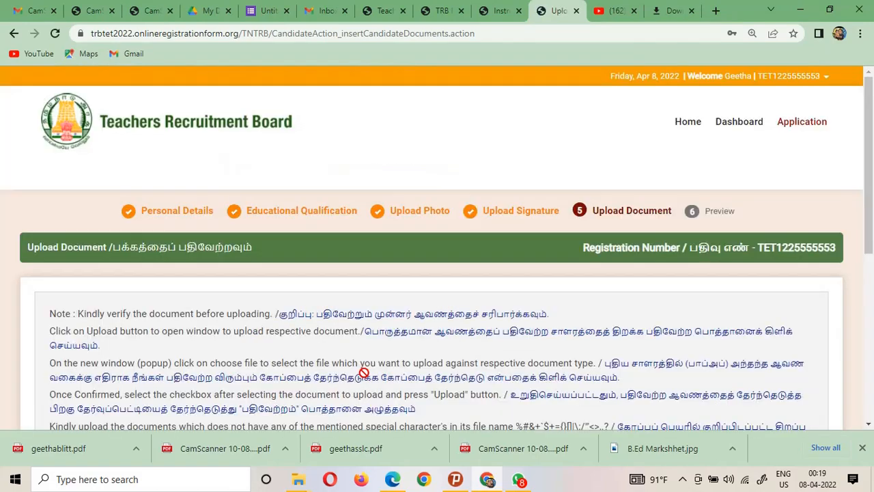
scroll(368, 335, down, 5)
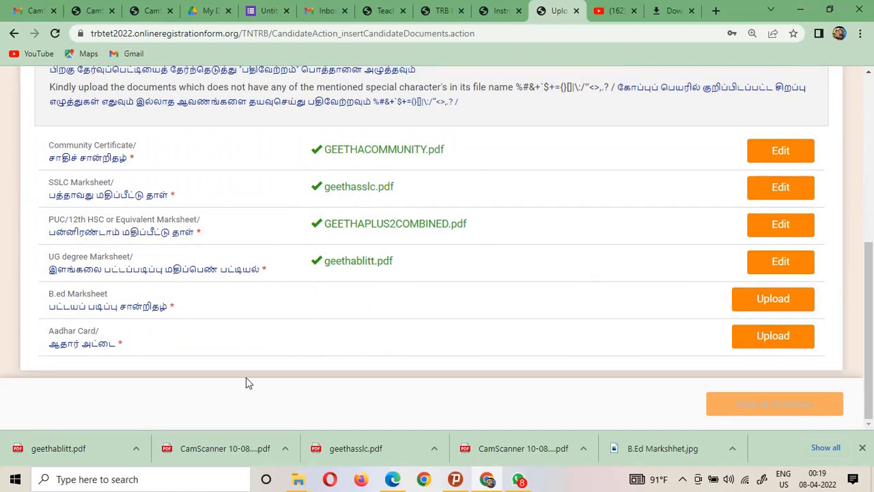
Switch Gmail to the default account and reopen the message "CamScanner 10-08-2021 09.04 and other 8 documents.pdf"
click(327, 11)
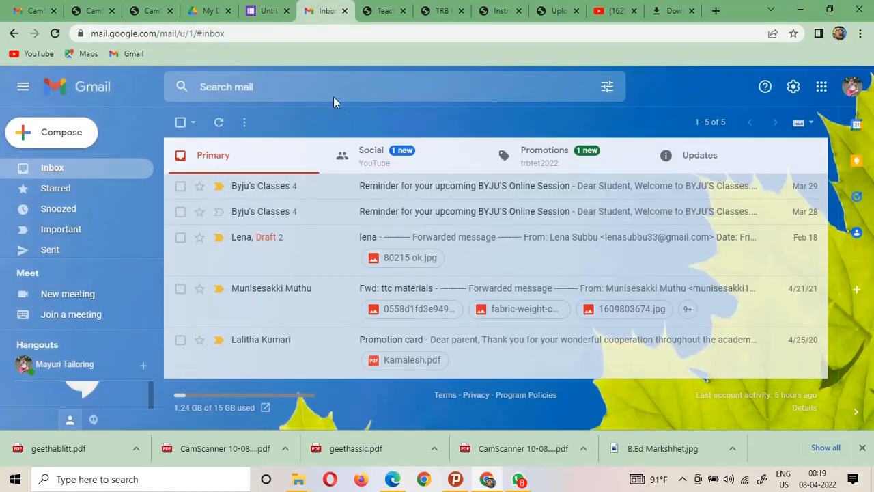
click(53, 10)
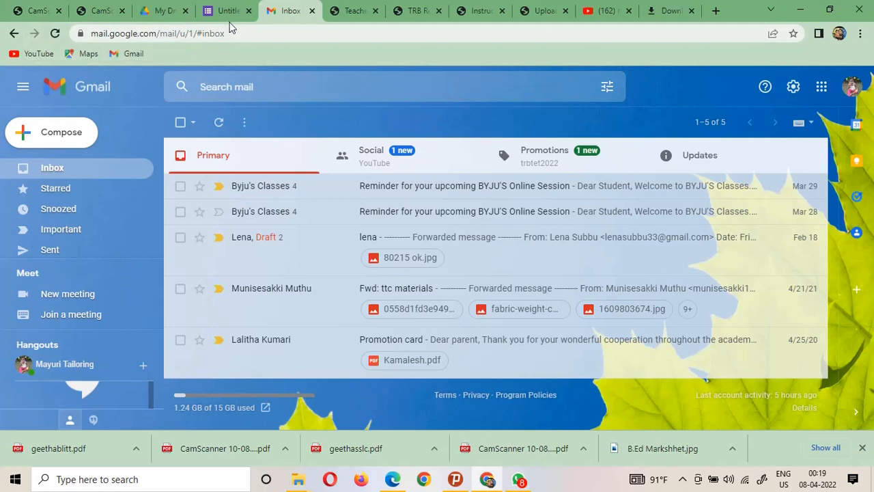
click(852, 87)
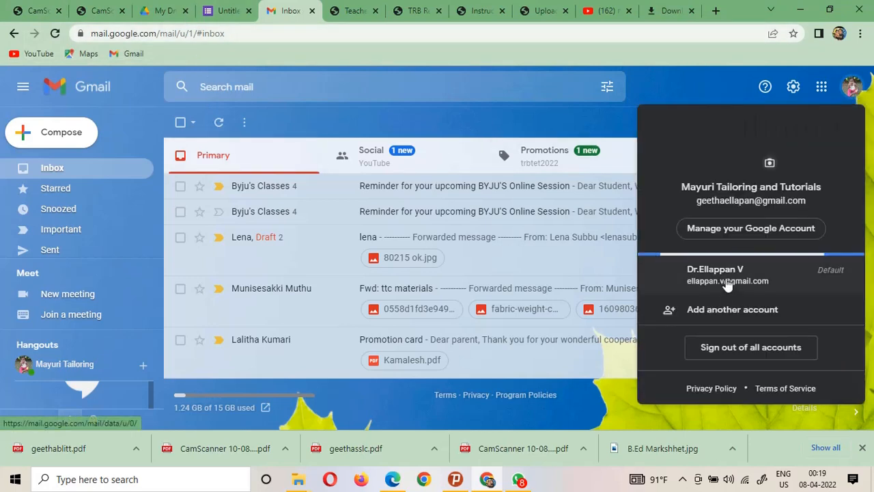
click(729, 281)
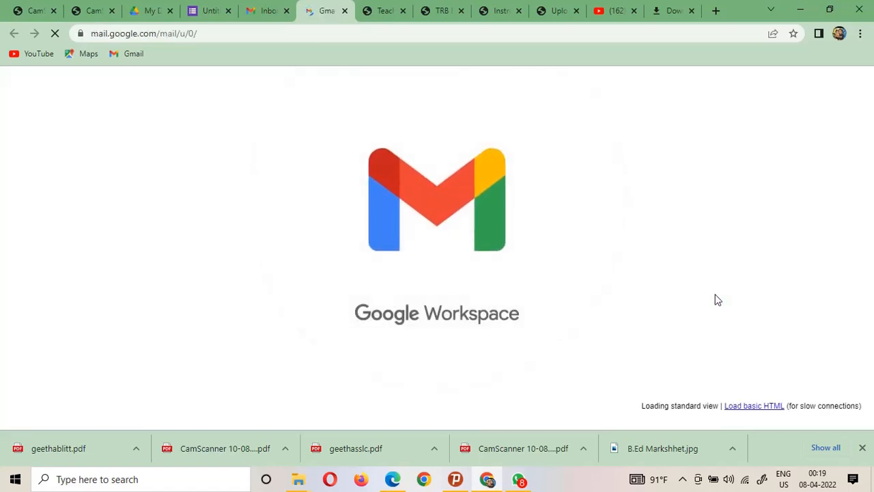
scroll(492, 308, down, 3)
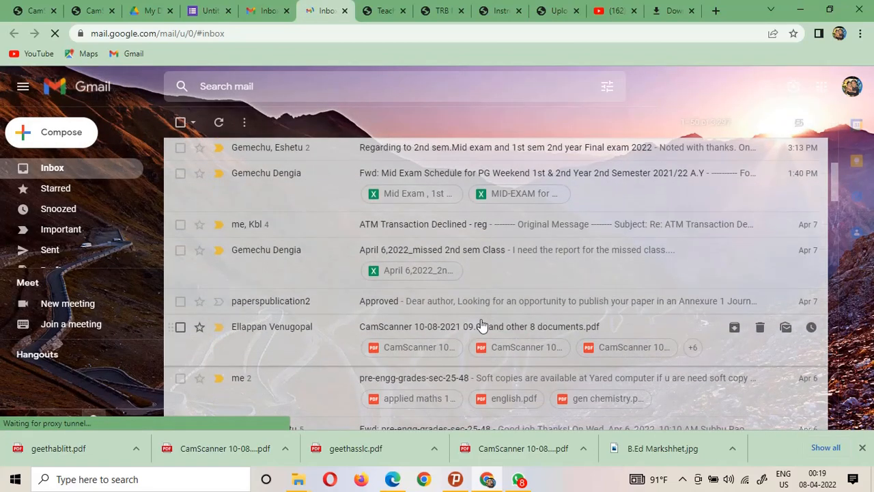
click(482, 325)
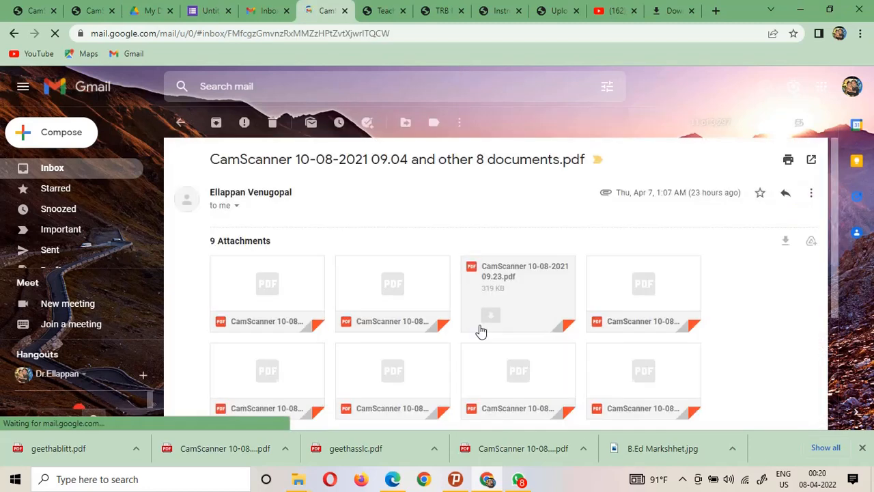
Look through the message's nine PDF attachments for the B.Ed marksheet and the Aadhar card
scroll(444, 320, down, 1)
scroll(676, 349, down, 2)
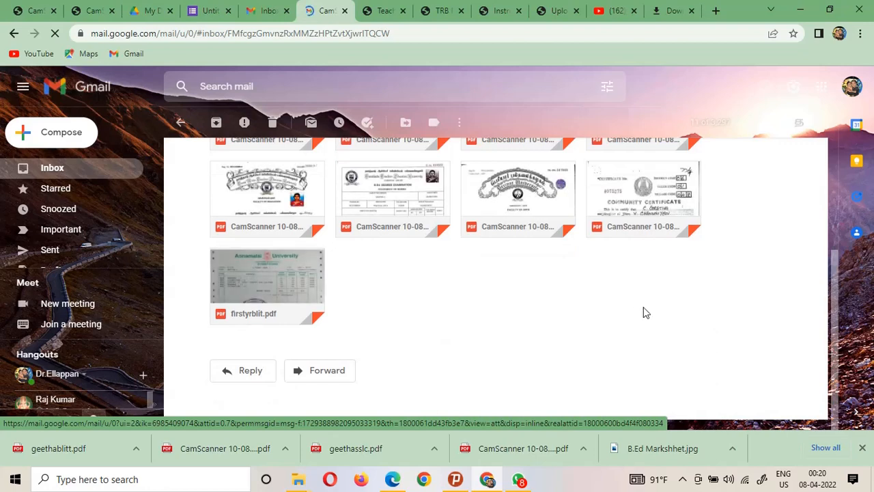
scroll(643, 307, up, 2)
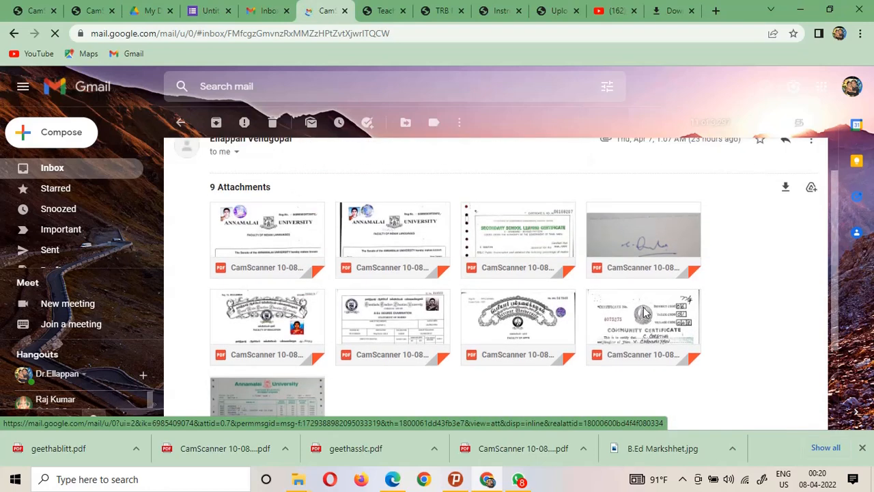
scroll(808, 295, down, 1)
scroll(809, 299, down, 1)
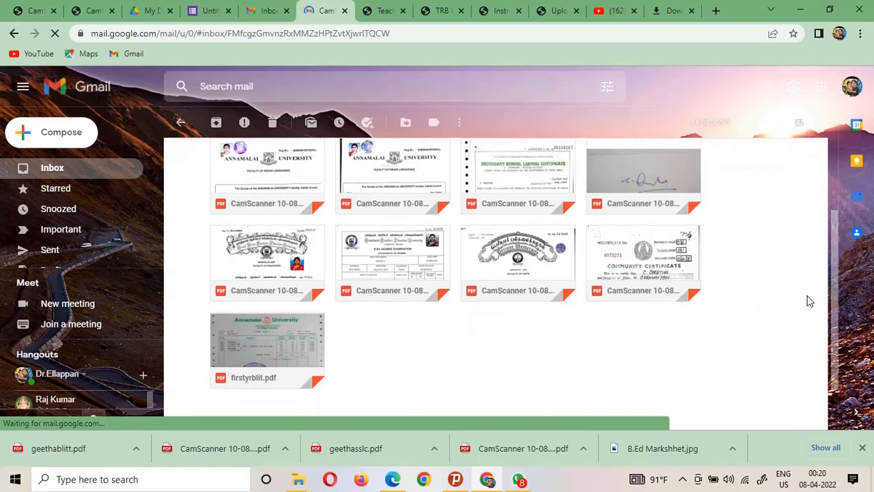
scroll(744, 283, up, 1)
mouse_move(276, 236)
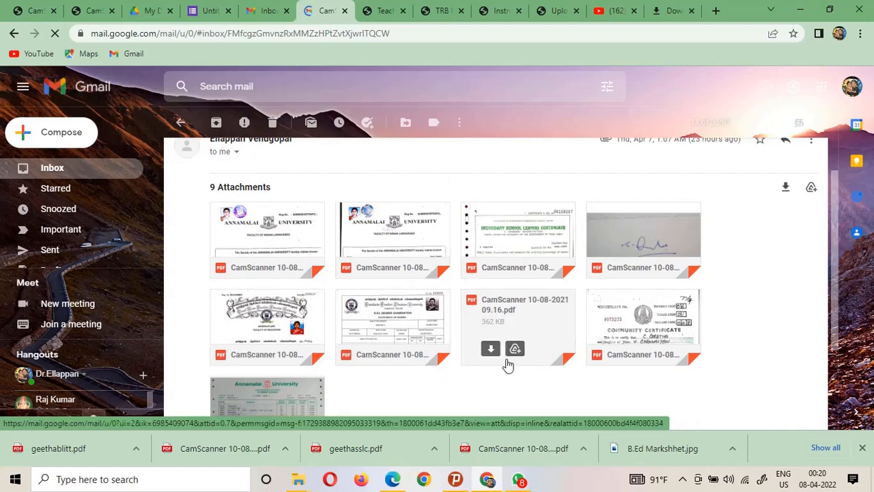
scroll(768, 322, down, 2)
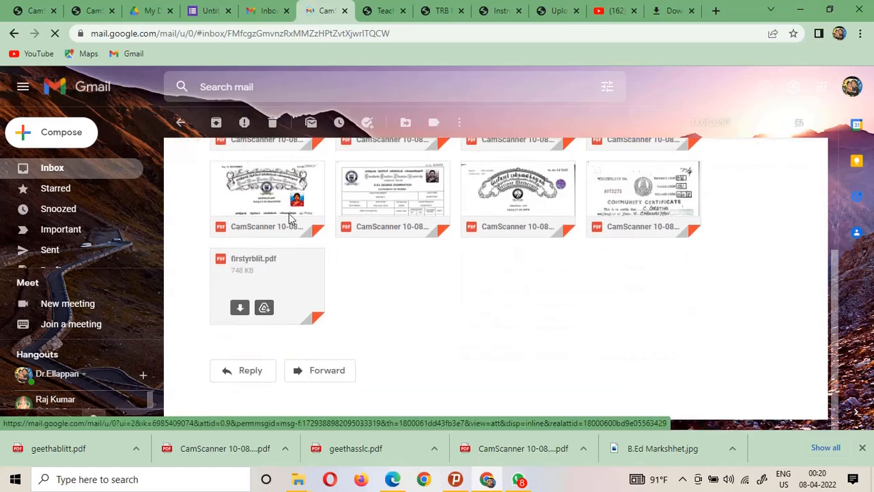
Check which documents the TRB application still requires and look for them in the applicant's folder in File Explorer
click(556, 11)
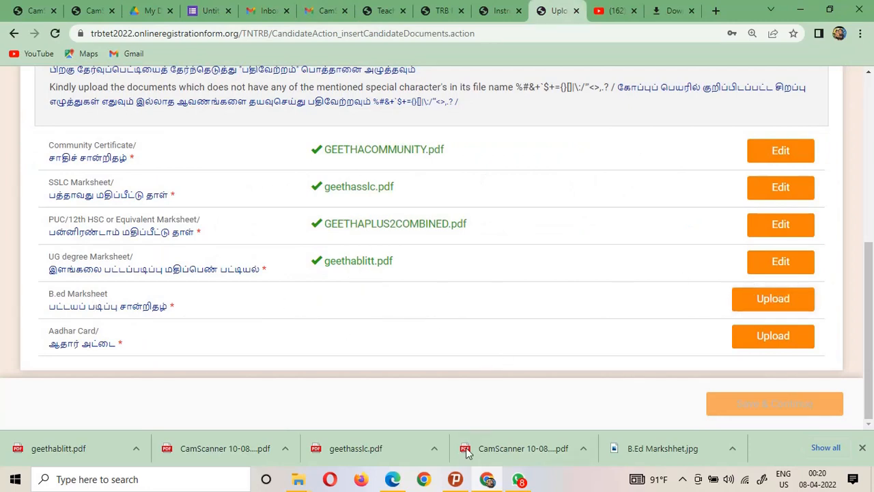
mouse_move(298, 478)
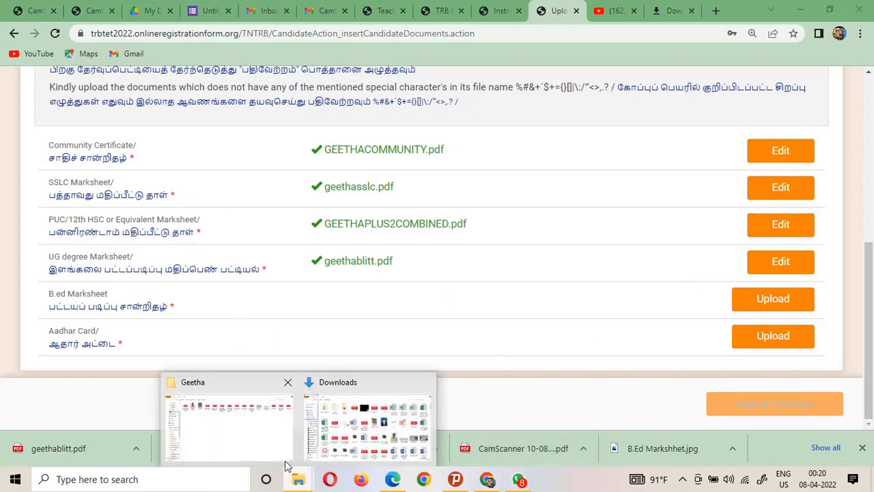
click(275, 438)
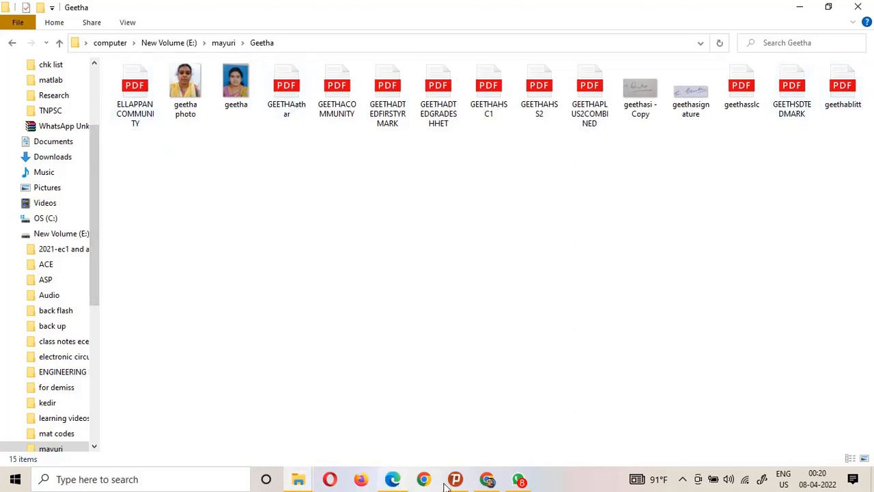
click(394, 481)
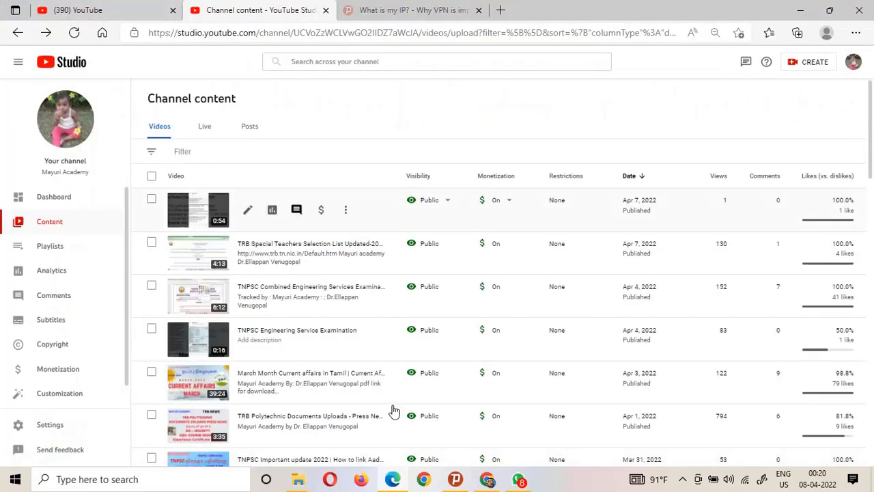
click(487, 479)
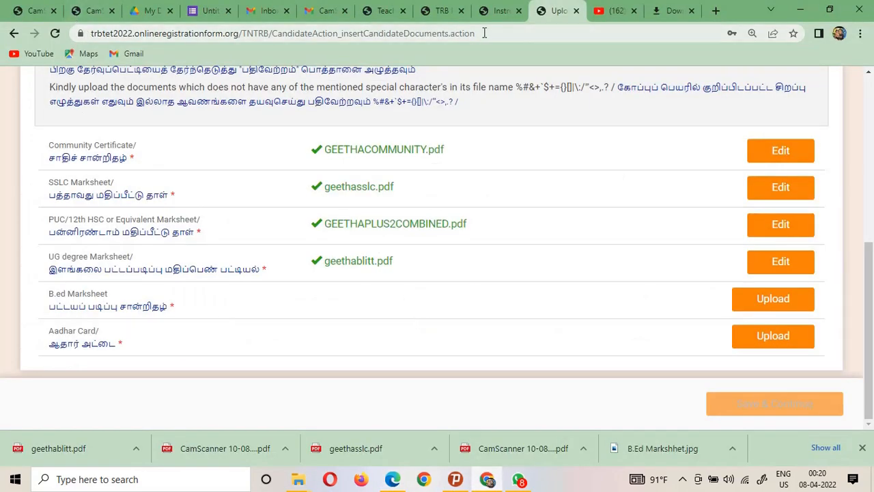
Return to the Gmail message and open the B.Ed. statement of marks, CamScanner 10-08-2021 09.06.pdf
click(260, 11)
click(314, 11)
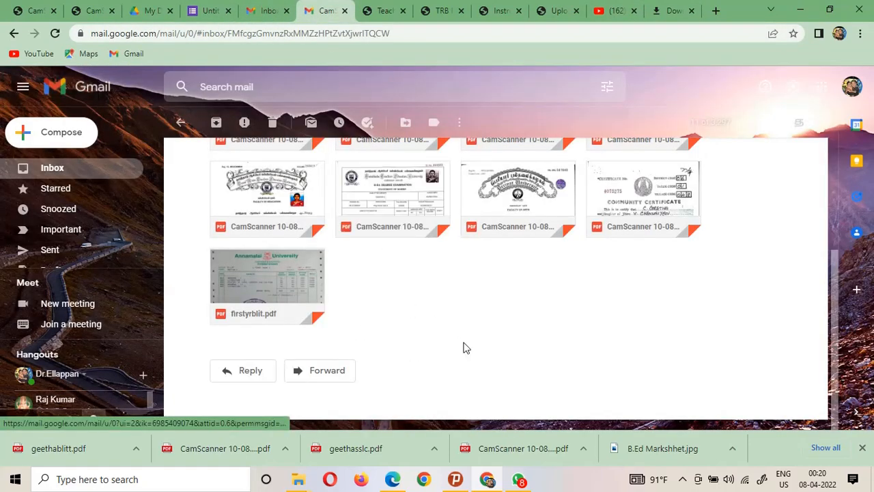
click(439, 203)
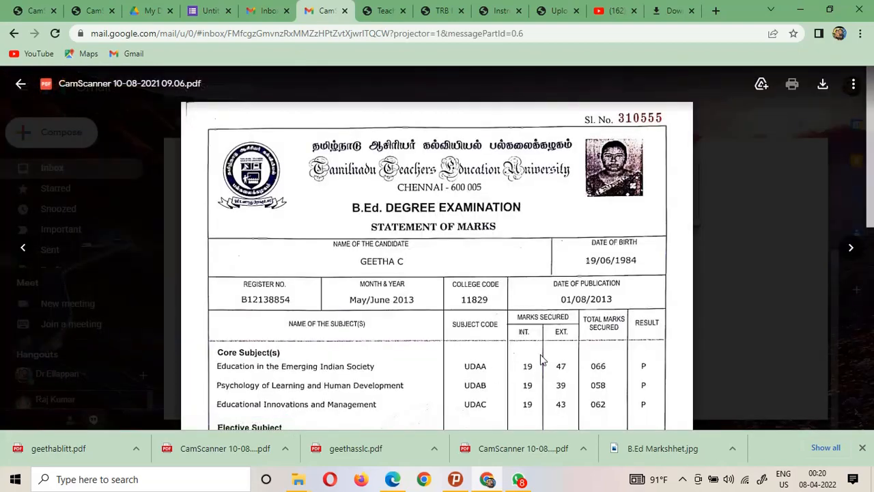
Check the B.Ed. statement of marks, download CamScanner 10-08-2021 09.06.pdf, and open the downloaded file
scroll(543, 360, down, 10)
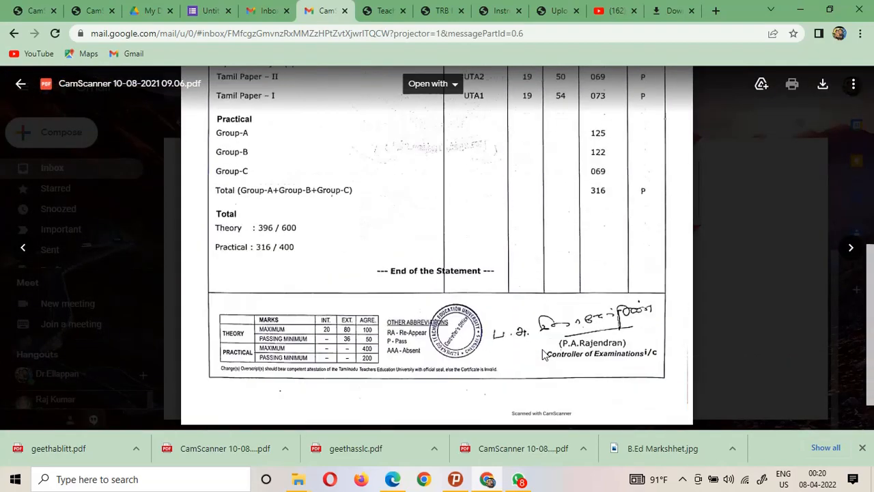
scroll(543, 352, up, 10)
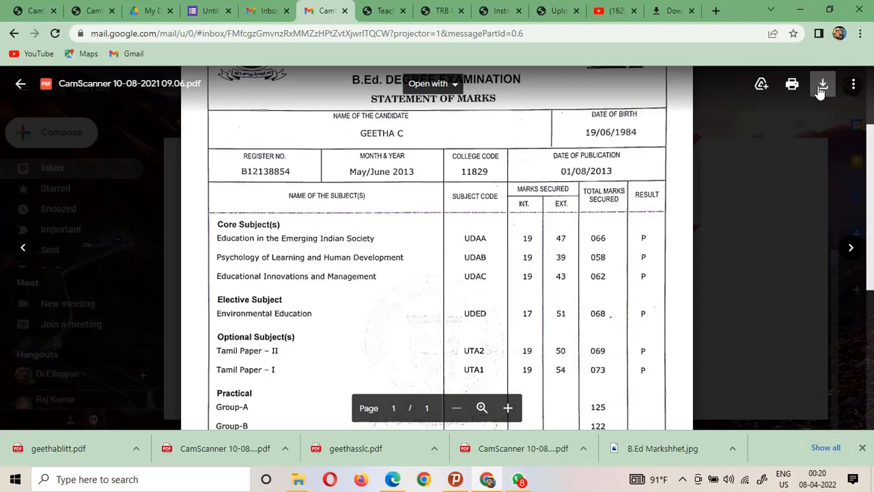
click(823, 87)
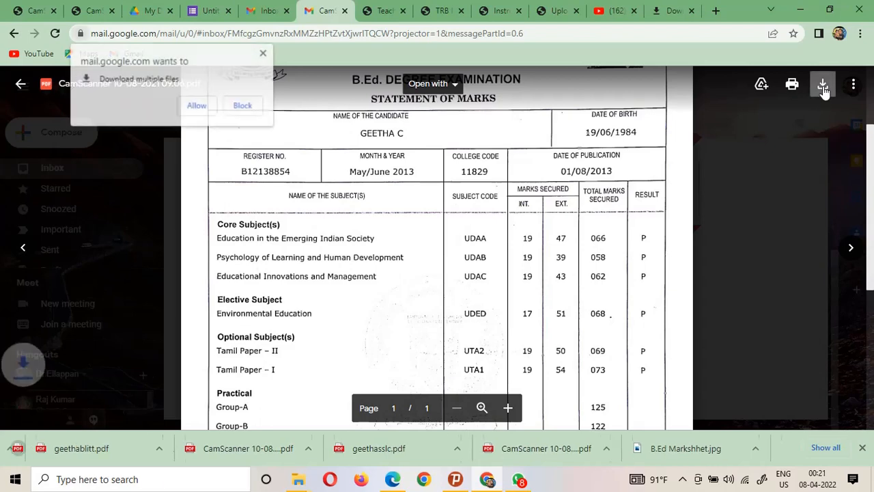
click(137, 450)
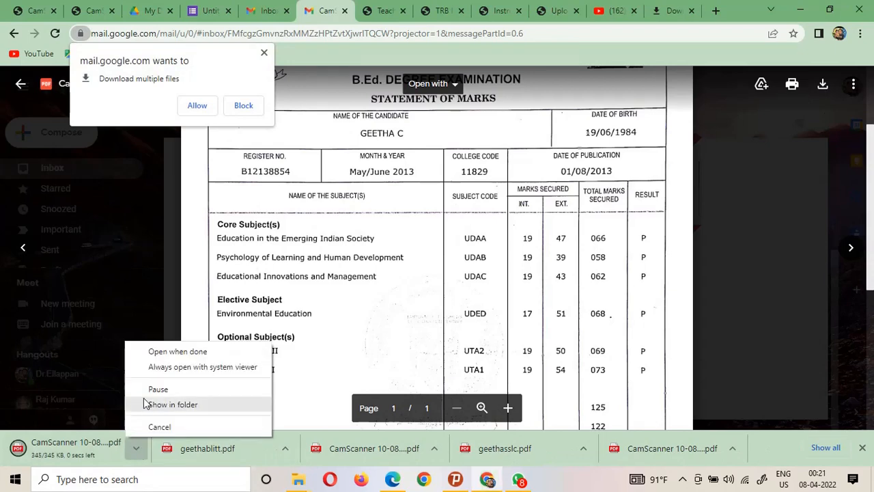
click(167, 355)
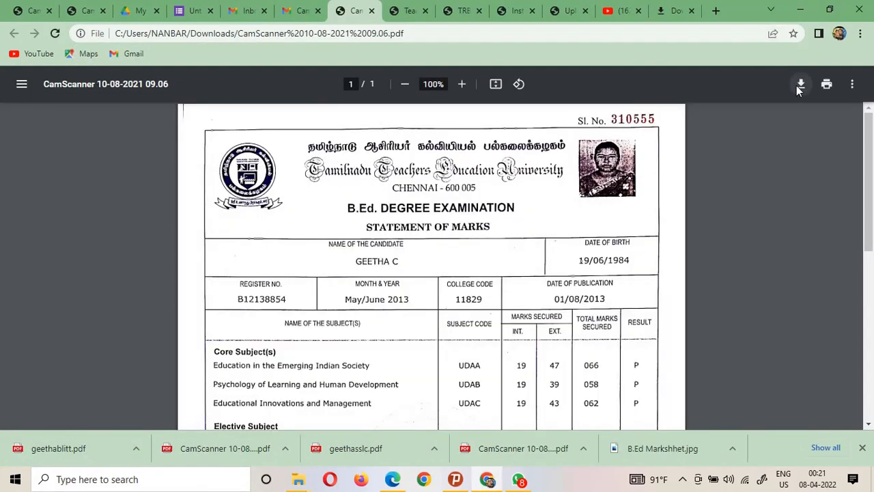
Save a copy of the B.Ed. statement of marks in the applicant's folder as geethabedmarksheet
click(801, 84)
text(g)
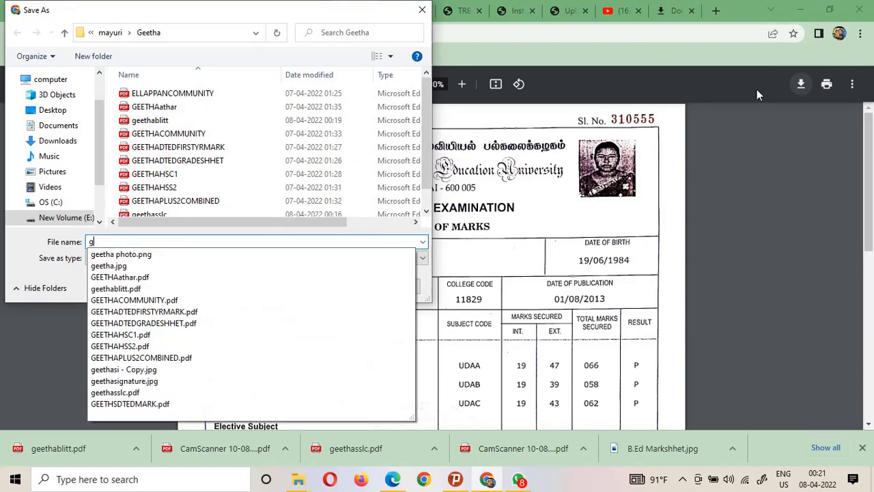
text(eethabedmarksheet)
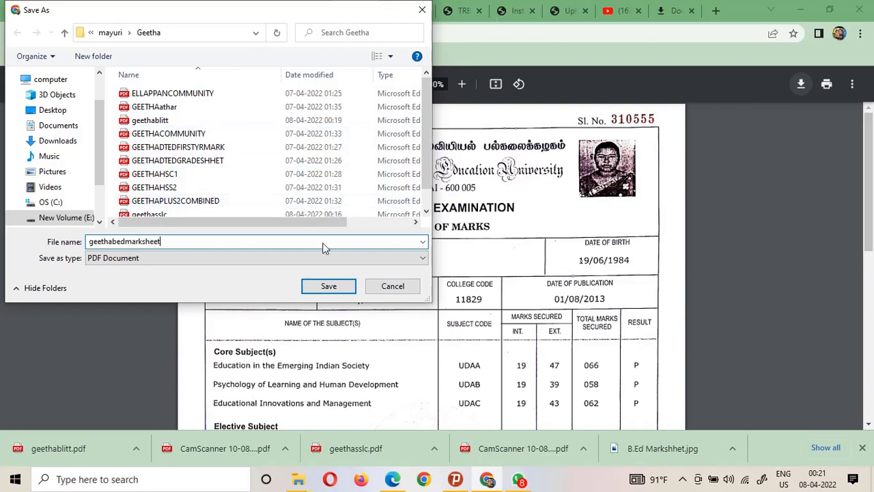
click(329, 287)
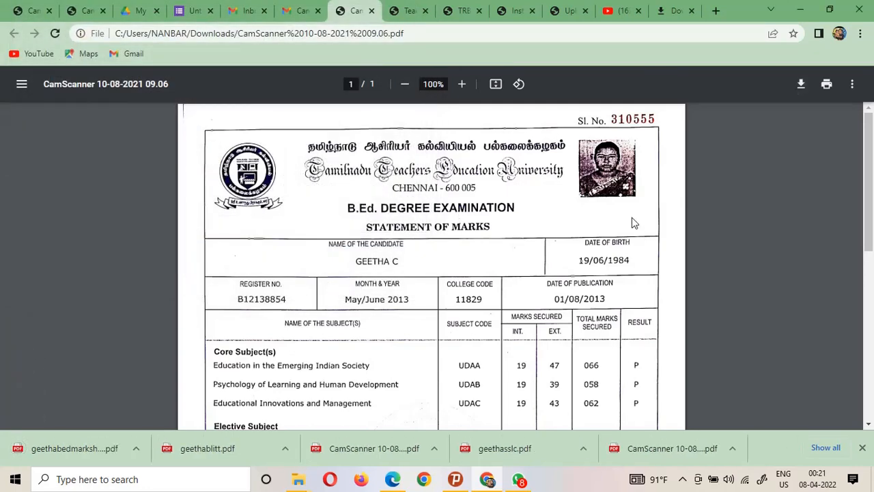
Return to the TRB application and upload geethabedmarksheet.pdf as the B.Ed Marksheet, confirming that the selected file is correct
click(570, 11)
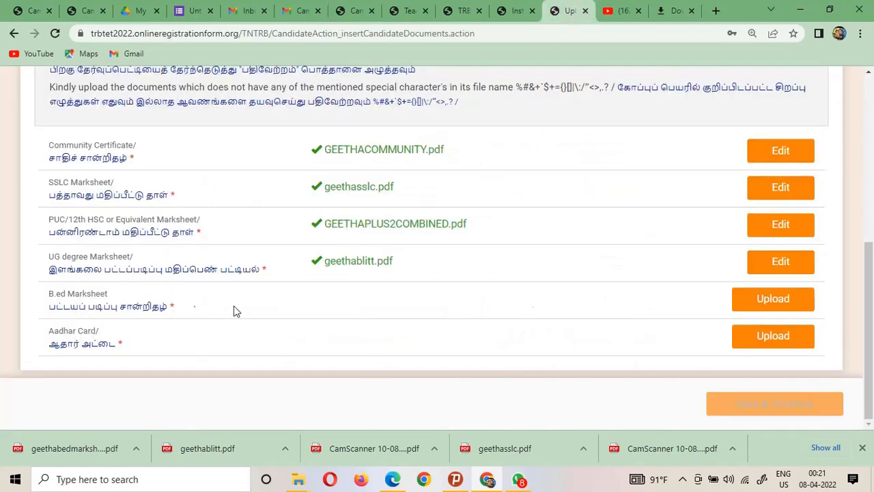
click(784, 300)
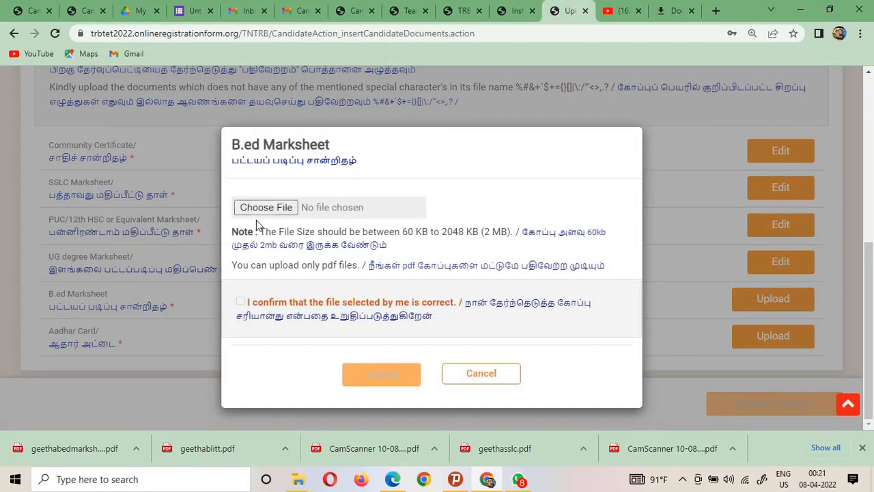
click(265, 209)
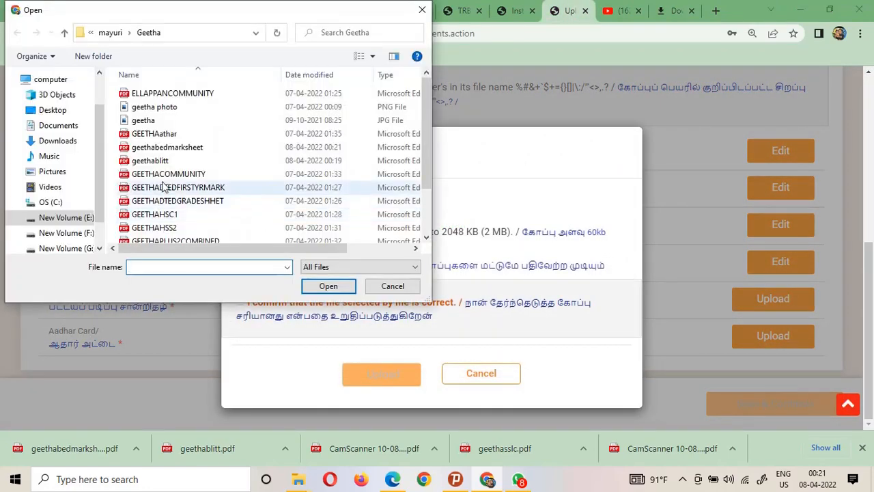
double_click(174, 148)
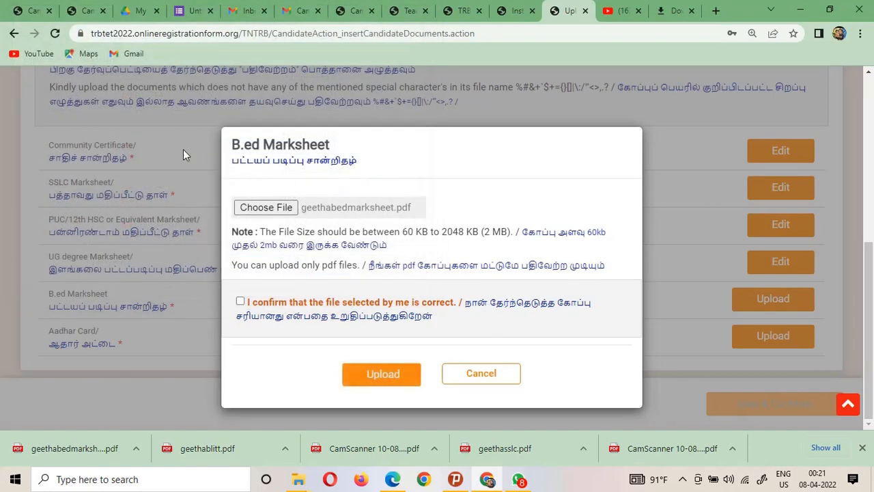
click(240, 301)
click(389, 384)
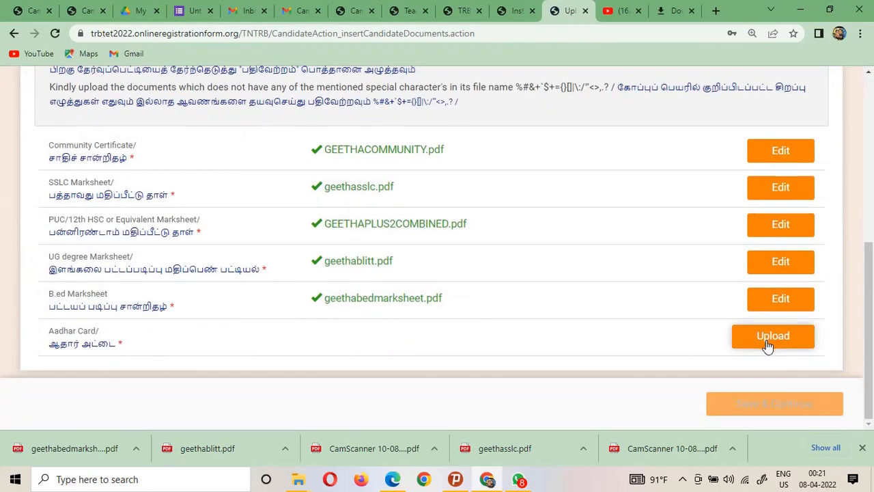
Upload GEETHAathar.pdf as the Aadhar Card with the file confirmation ticked, and save the documents to continue to the preview
click(767, 342)
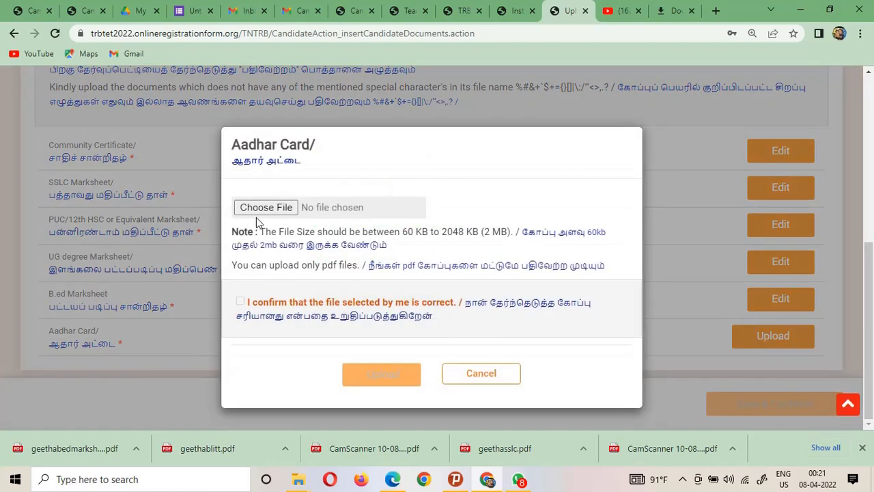
click(260, 208)
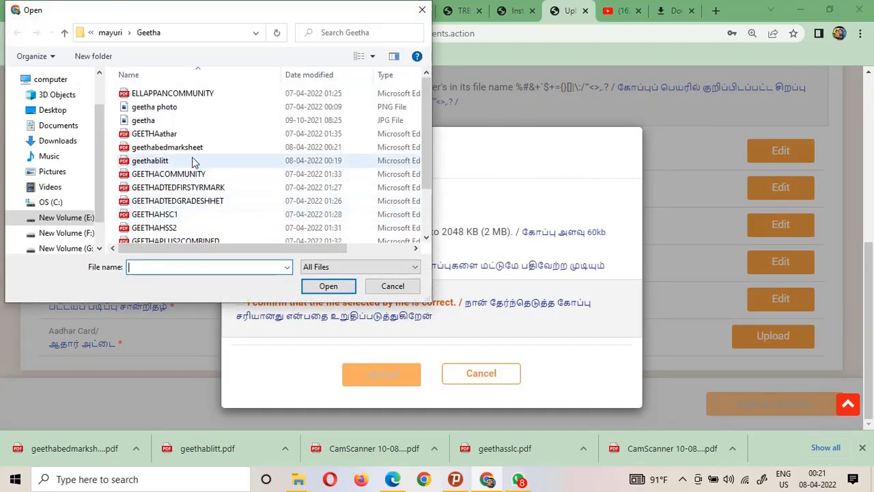
double_click(171, 135)
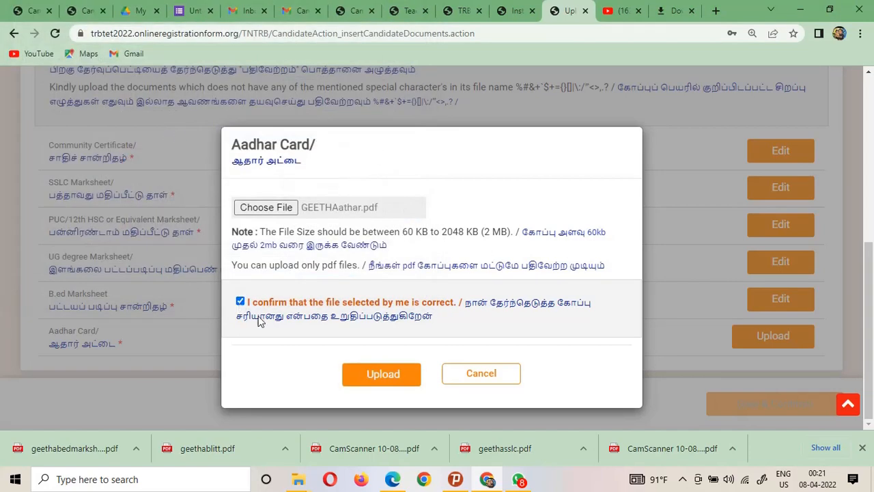
click(396, 388)
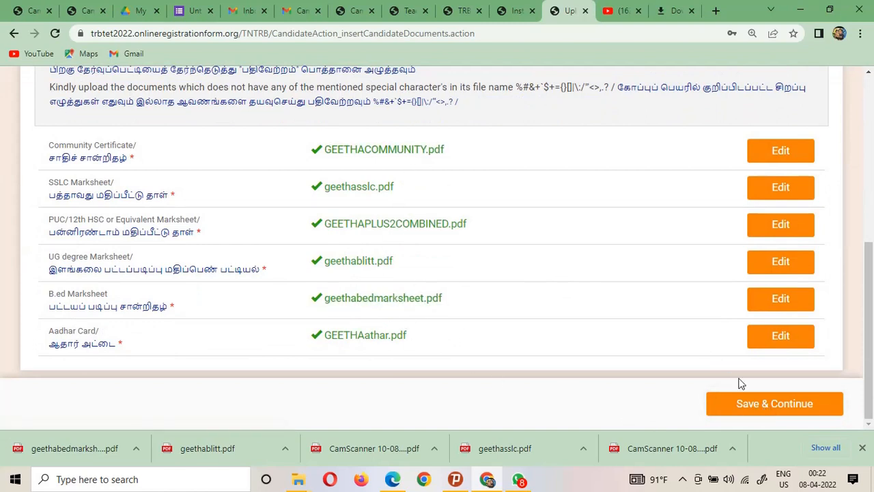
click(762, 407)
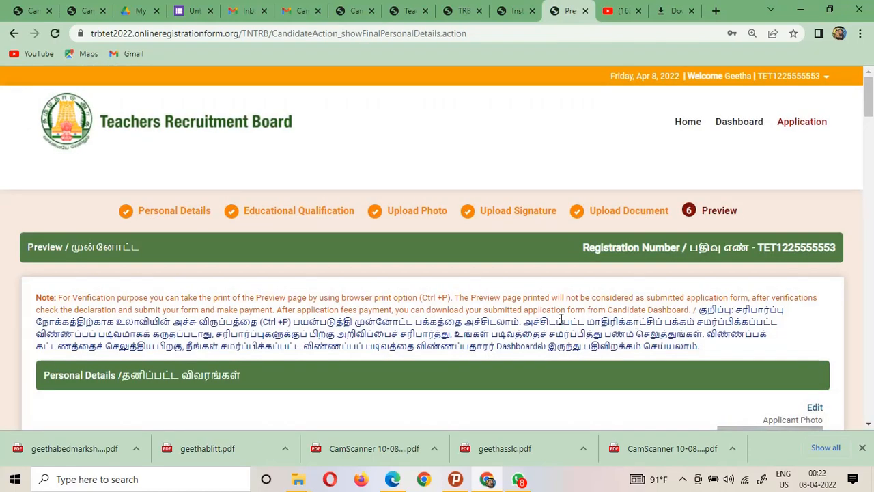
Skim the whole application preview from the personal details to the declaration and signature, and return to its beginning
scroll(299, 329, down, 4)
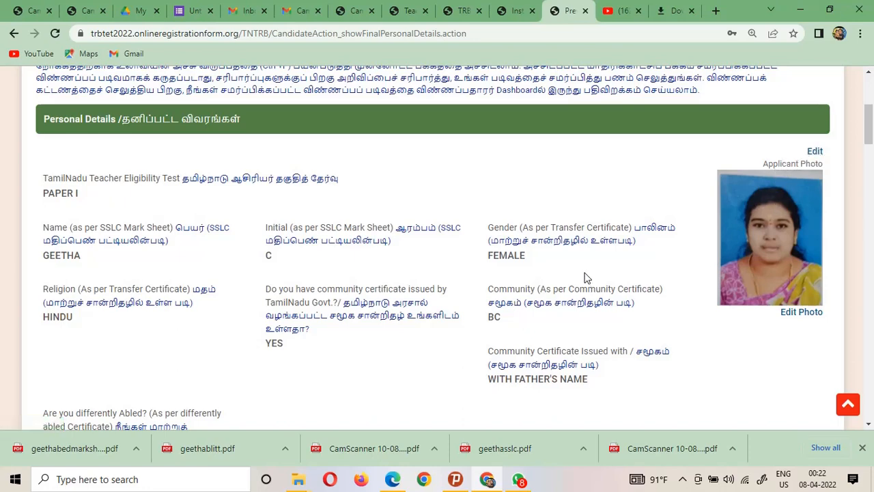
scroll(585, 278, down, 2)
scroll(585, 278, up, 1)
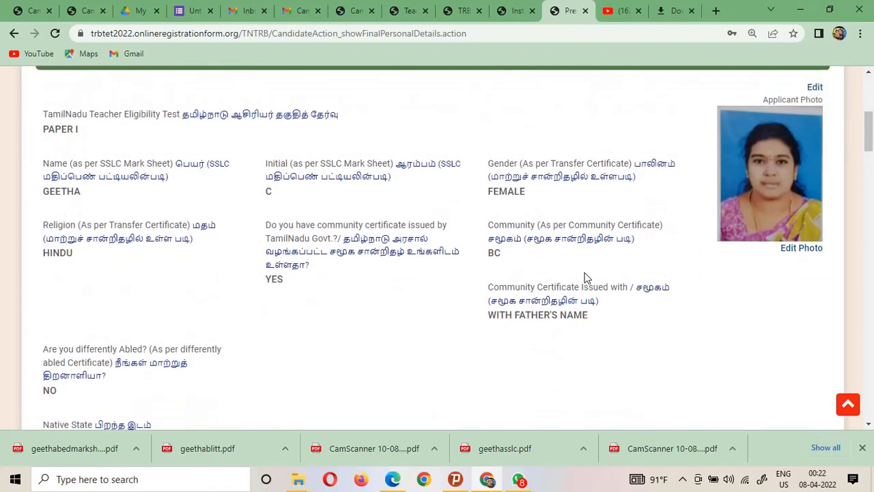
scroll(584, 277, down, 8)
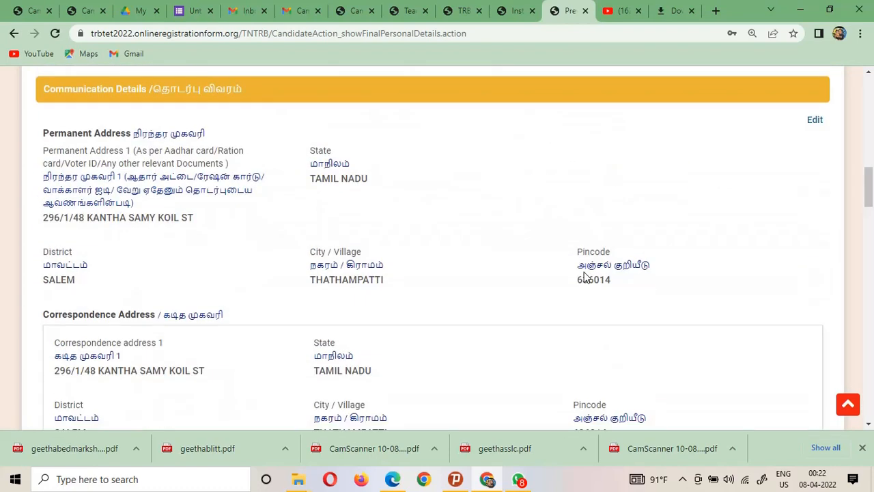
scroll(502, 303, down, 10)
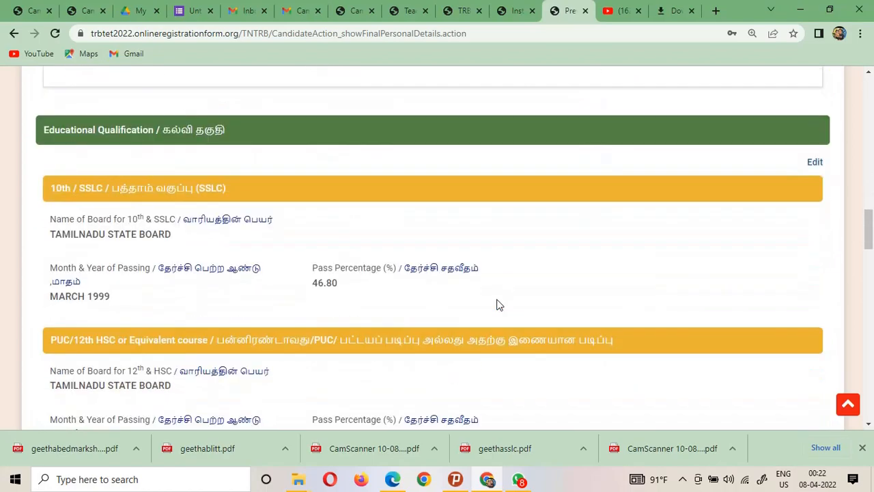
scroll(496, 304, down, 9)
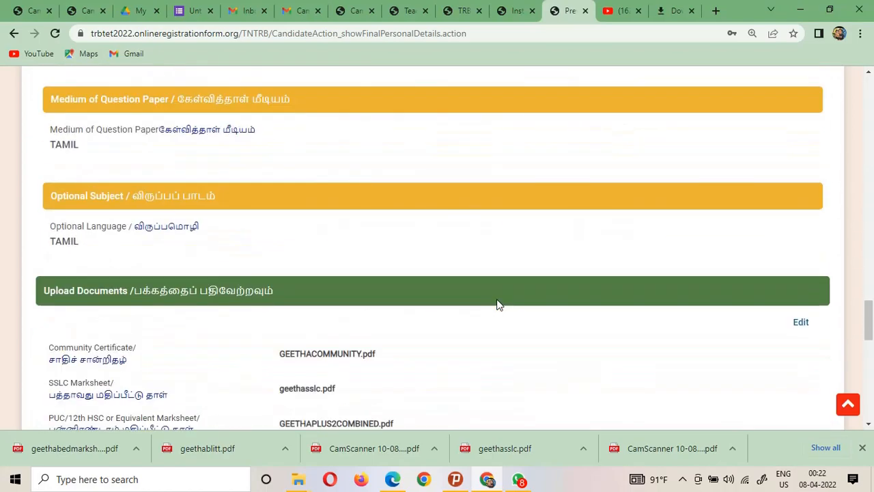
scroll(497, 304, down, 7)
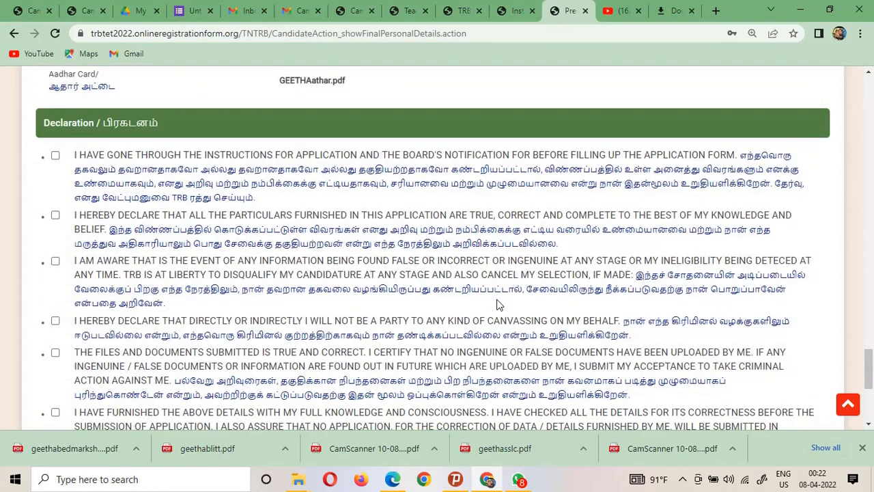
scroll(494, 291, down, 4)
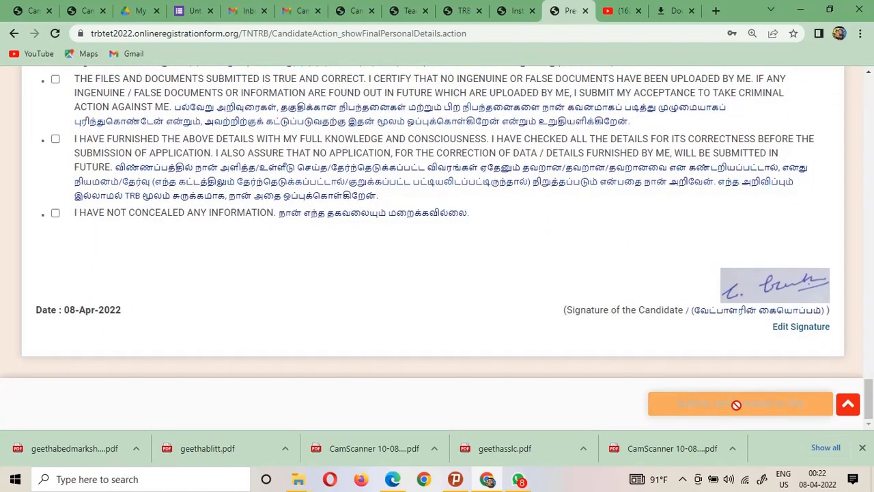
scroll(537, 384, up, 8)
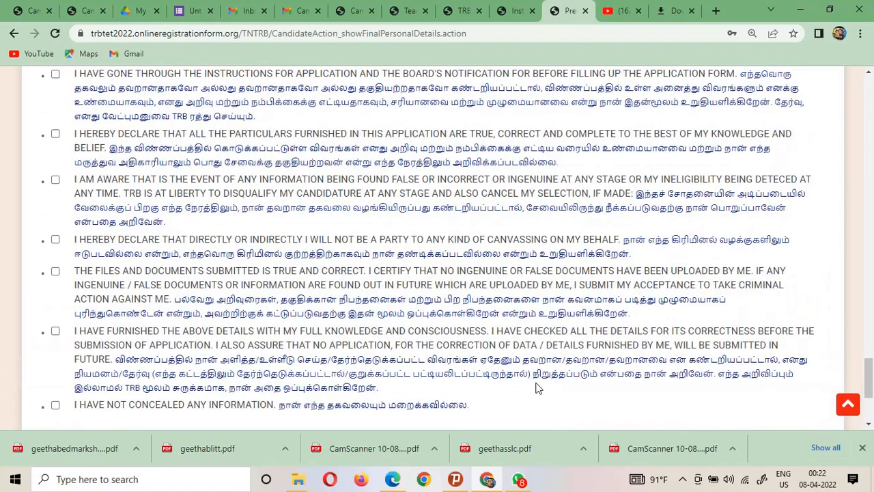
scroll(522, 383, up, 10)
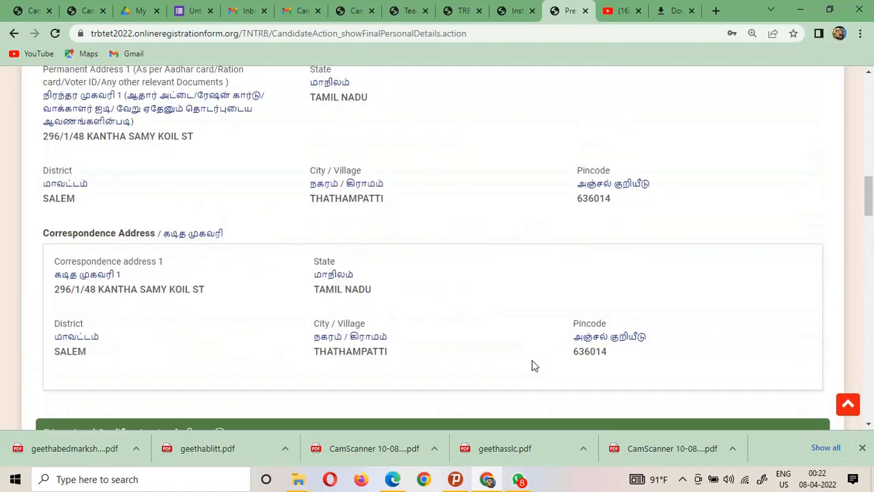
scroll(532, 366, up, 8)
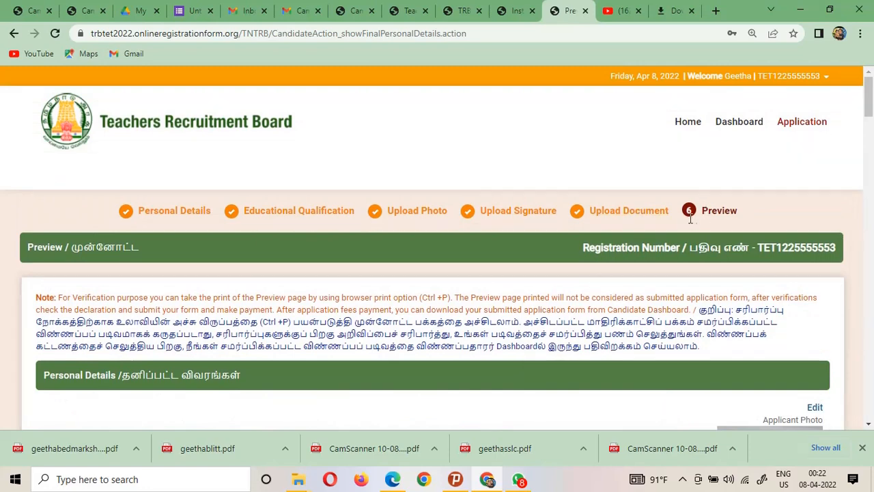
Review the preview's personal, address and educational details, question paper medium, optional language, uploaded documents and declaration statements
scroll(588, 297, down, 4)
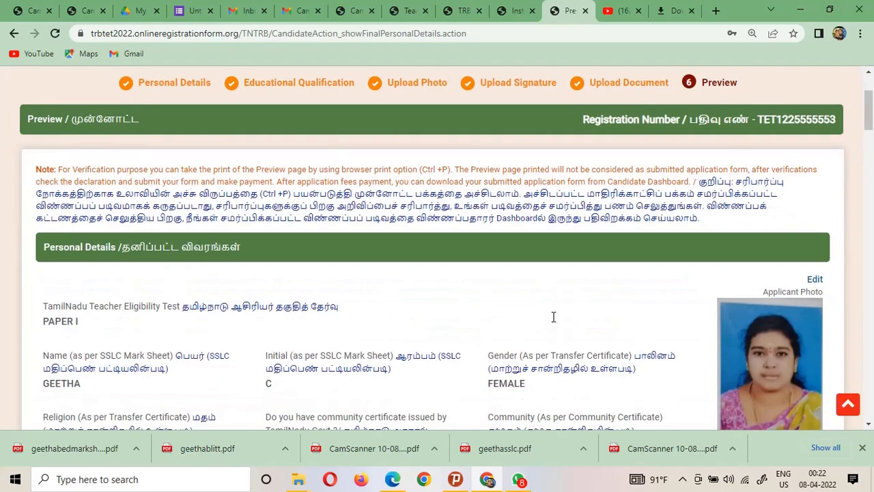
scroll(554, 323, down, 3)
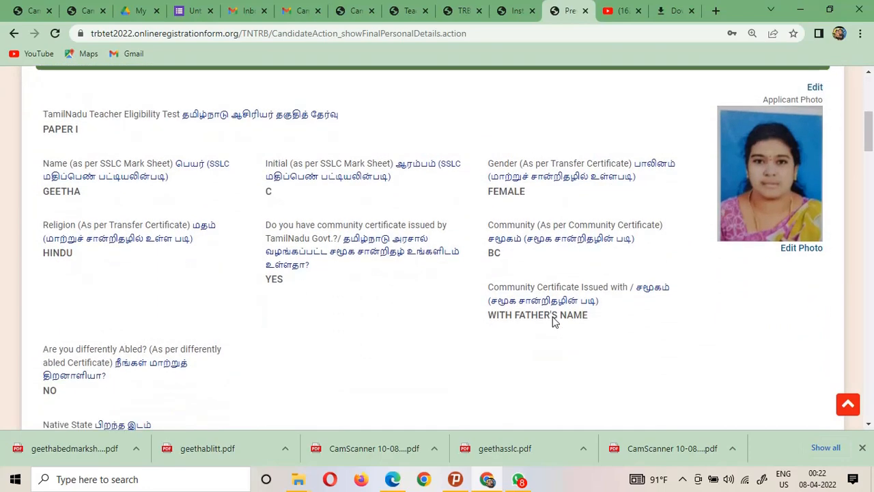
scroll(554, 322, down, 5)
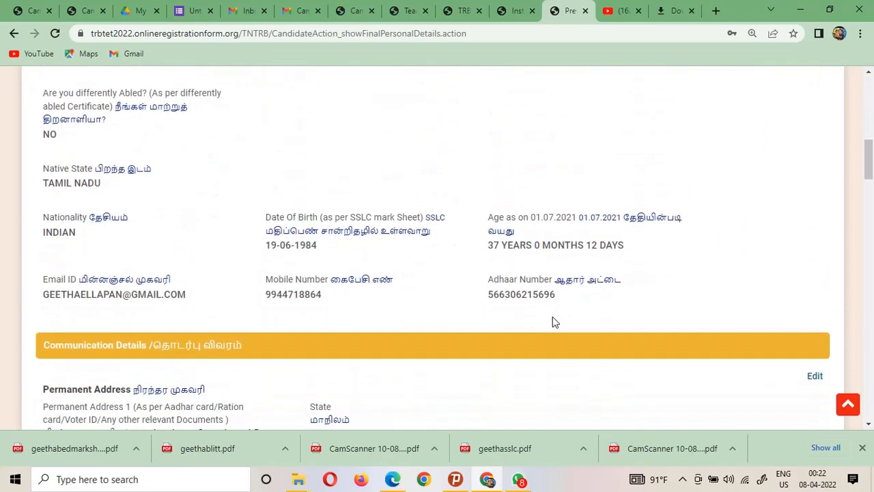
scroll(554, 322, down, 6)
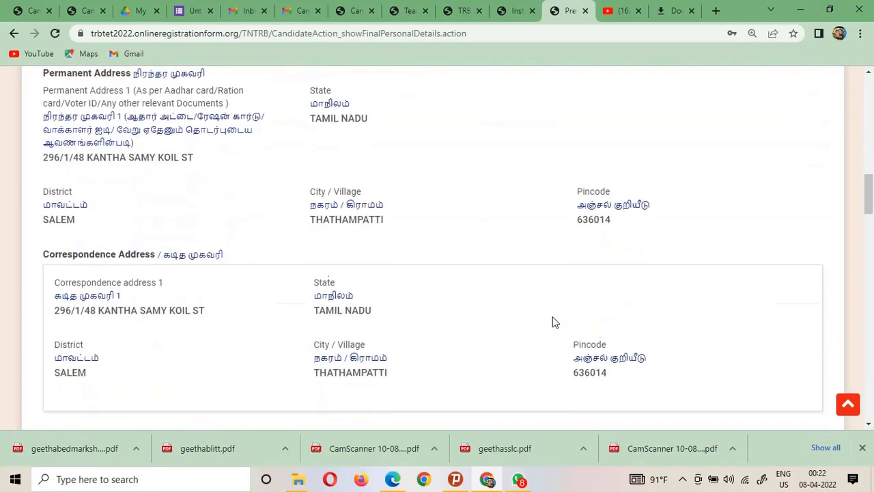
scroll(554, 322, down, 6)
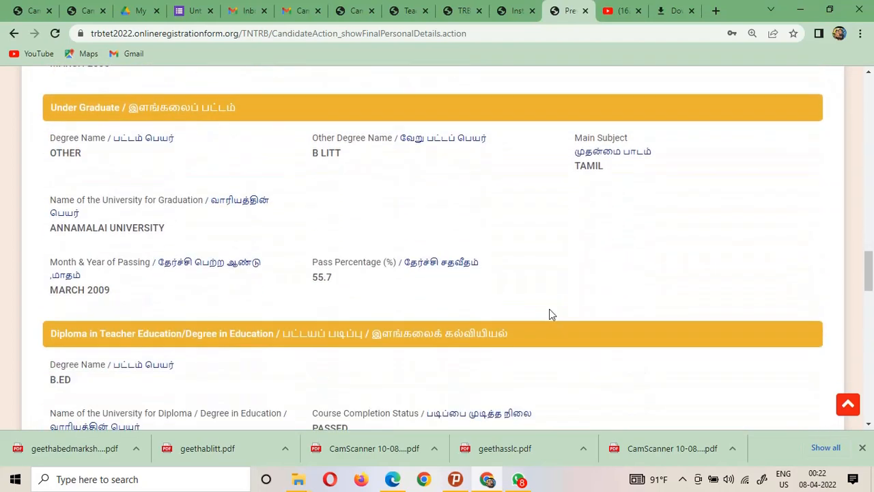
scroll(550, 313, down, 2)
scroll(551, 317, up, 2)
scroll(552, 320, down, 5)
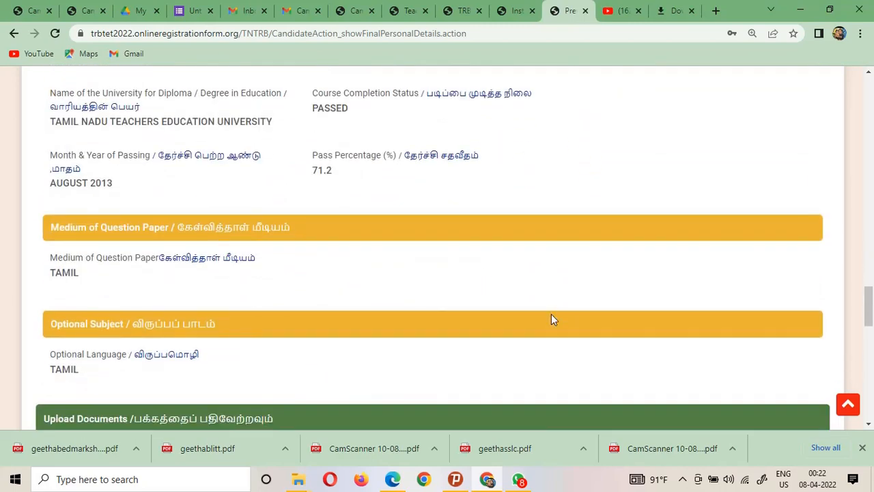
scroll(552, 318, down, 5)
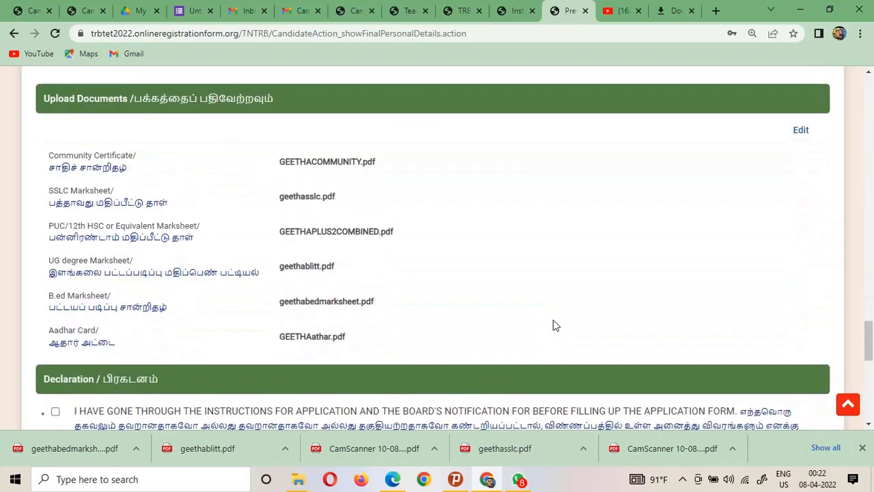
scroll(555, 325, down, 1)
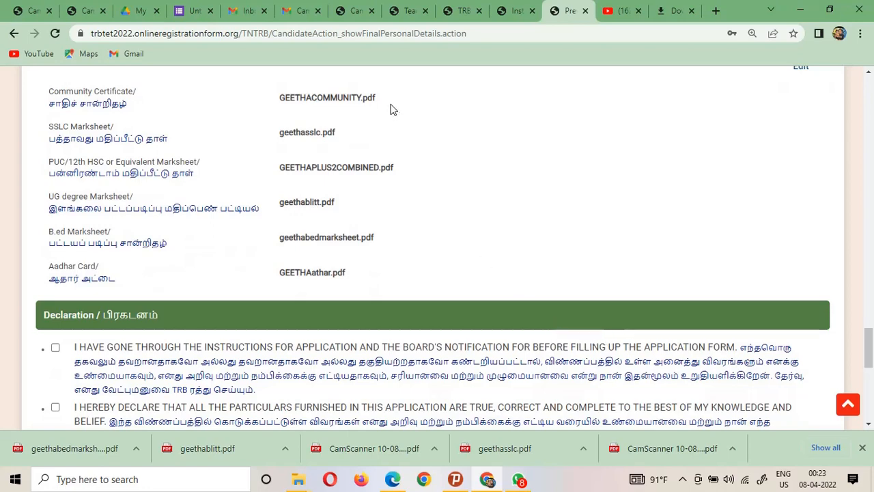
scroll(480, 306, down, 2)
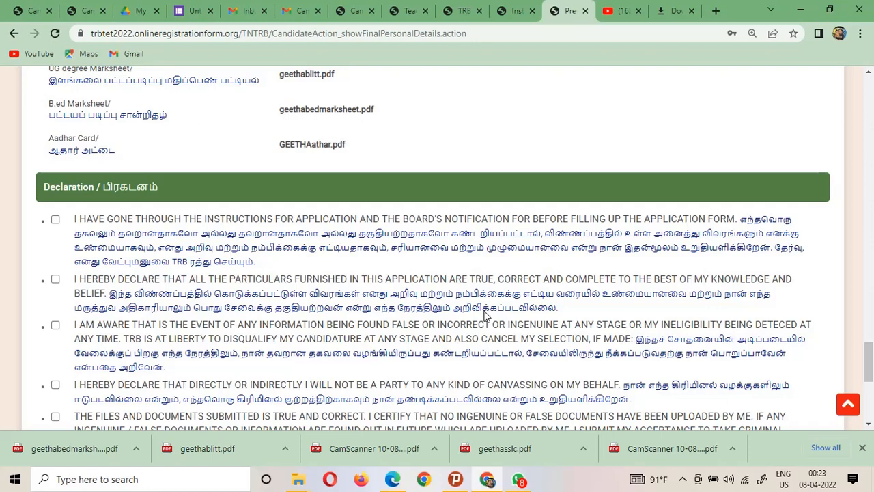
scroll(507, 330, down, 3)
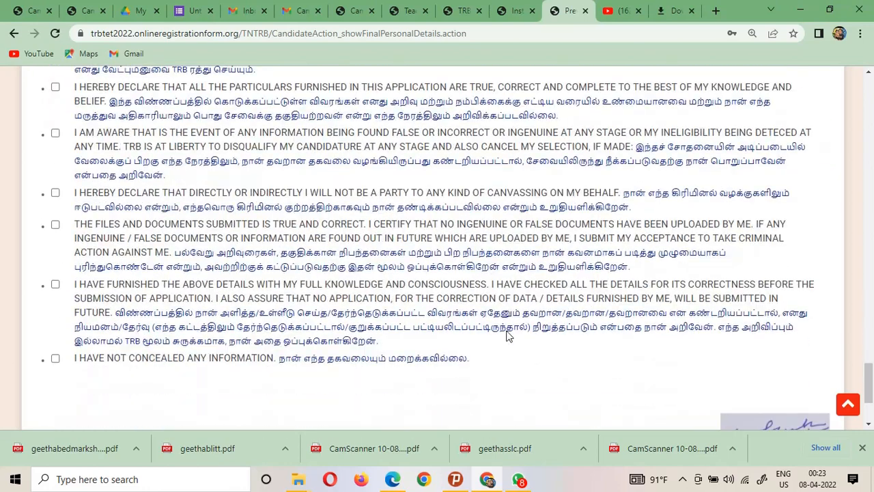
click(684, 480)
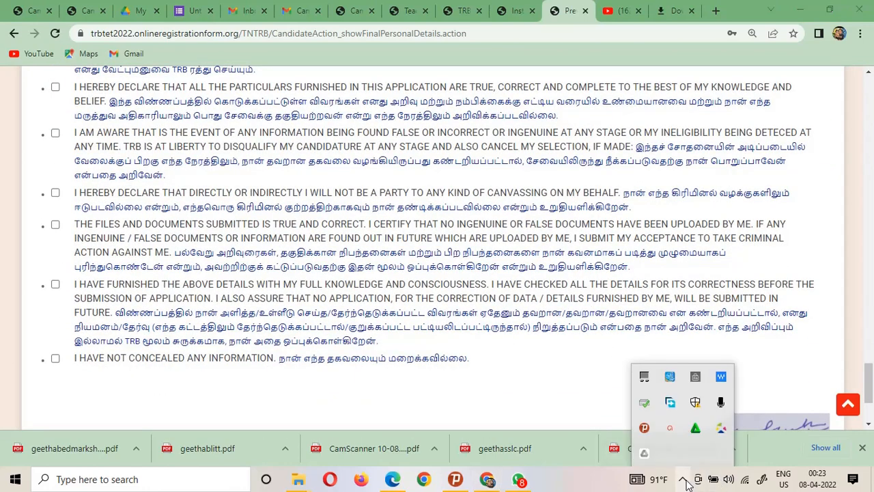